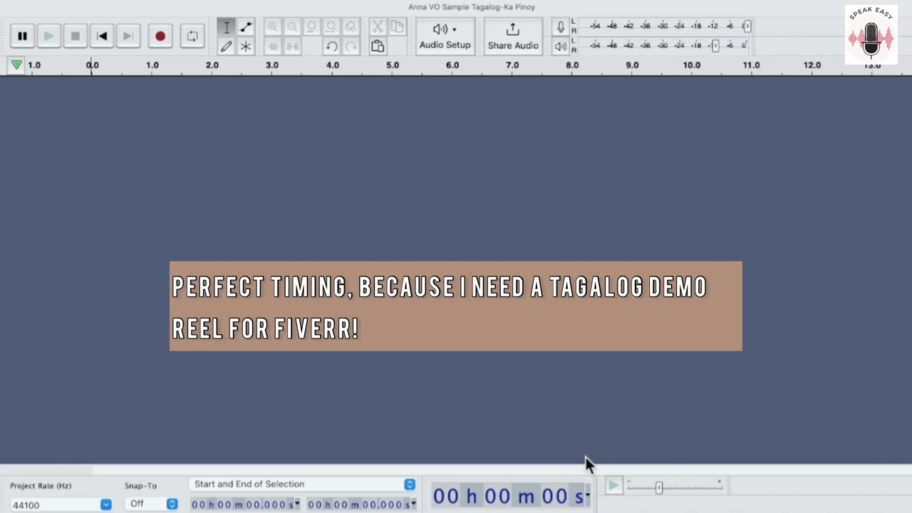
Exit full screen so the empty Audacity project sits beside Finder's VO Sample folder.
mouse_move(37, 3)
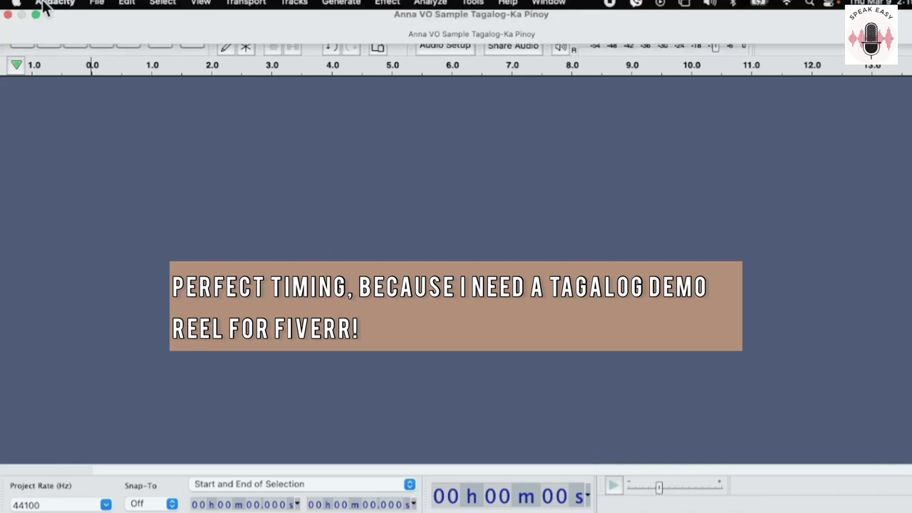
left_click(36, 24)
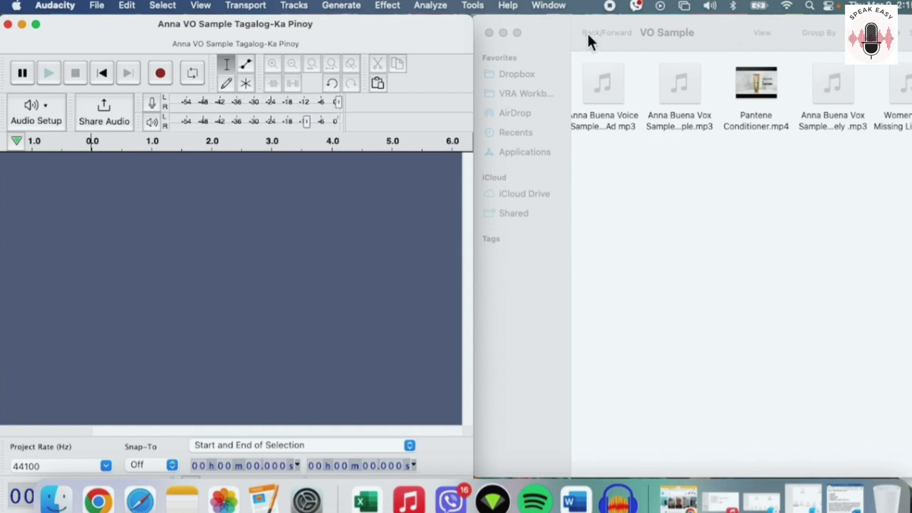
Drag Anna VO Sample, Webify, Zytonic, Tagalog SLE mono 1 and Global Tel Link recordings in as tracks.
scroll(783, 99, "right", 2)
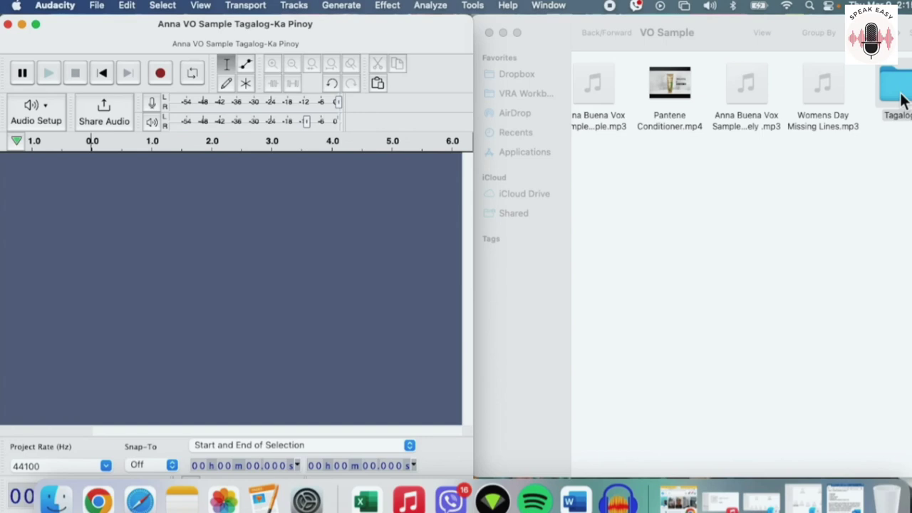
double_click(898, 92)
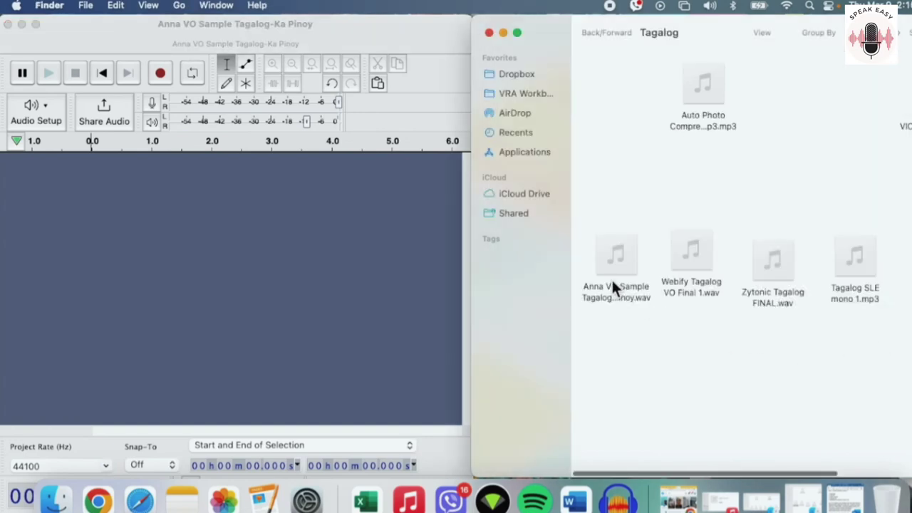
left_click_drag(601, 268, 121, 211)
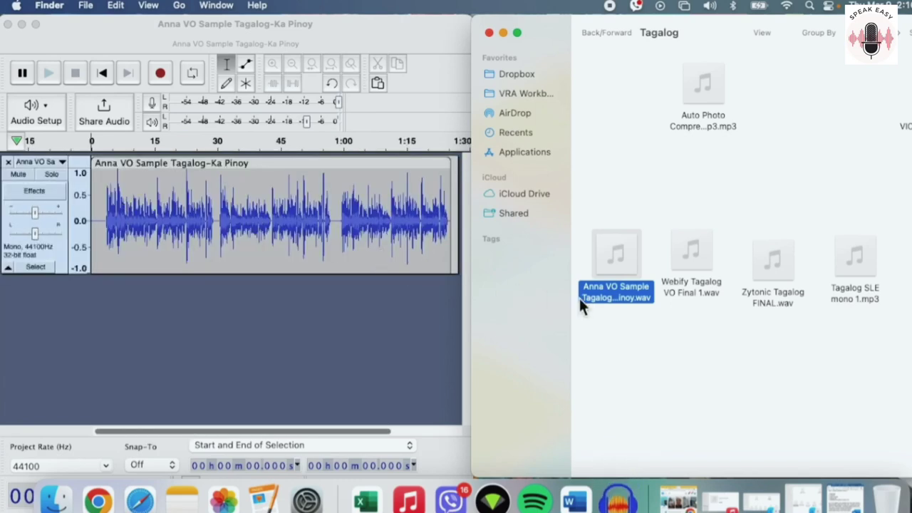
left_click_drag(691, 257, 213, 335)
left_click_drag(773, 263, 271, 399)
left_click_drag(855, 260, 380, 435)
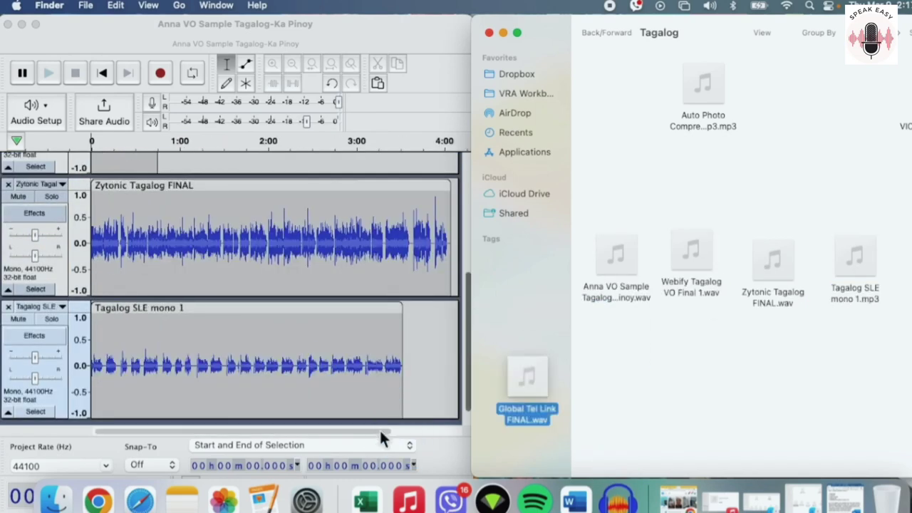
left_click_drag(906, 256, 294, 423)
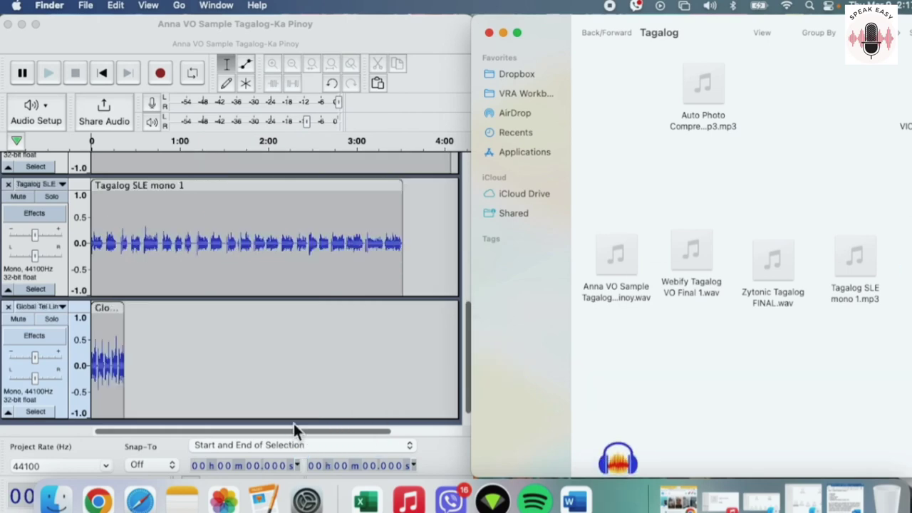
Close Finder, make Audacity full screen, and mute the Webify, Zytonic, Global Tel Link and Tagalog SLE tracks.
left_click(501, 34)
left_click(36, 24)
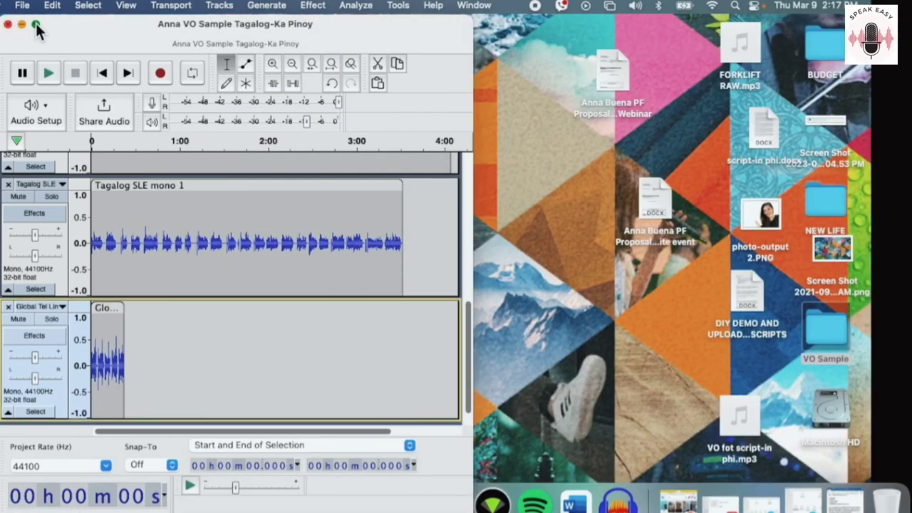
left_click(18, 219)
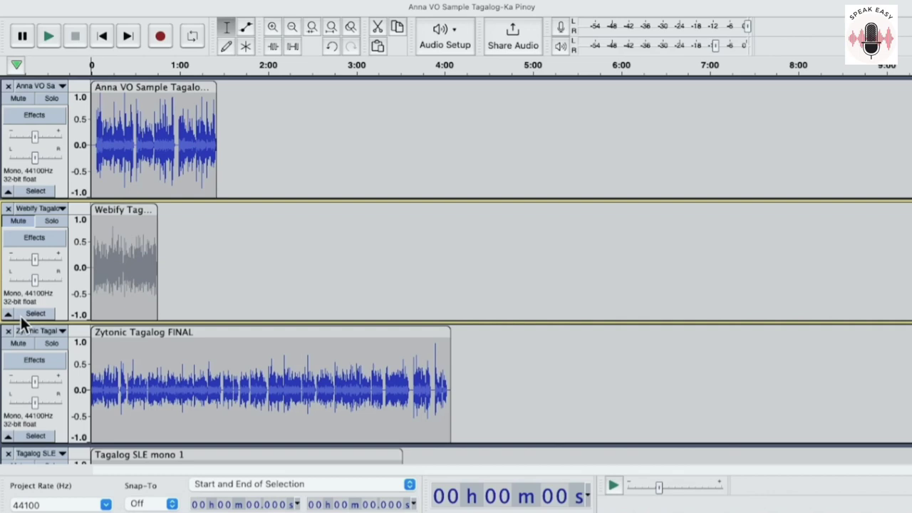
left_click(20, 349)
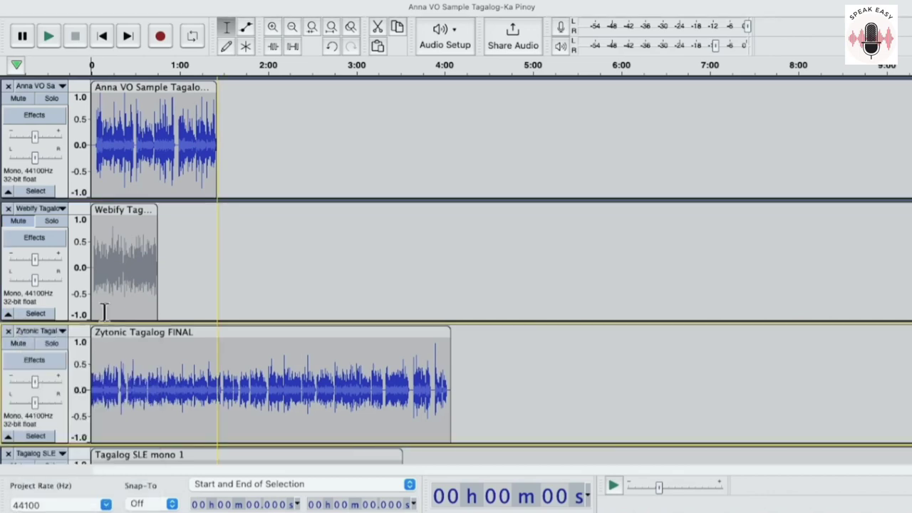
left_click(17, 344)
scroll(21, 336, "down", 5)
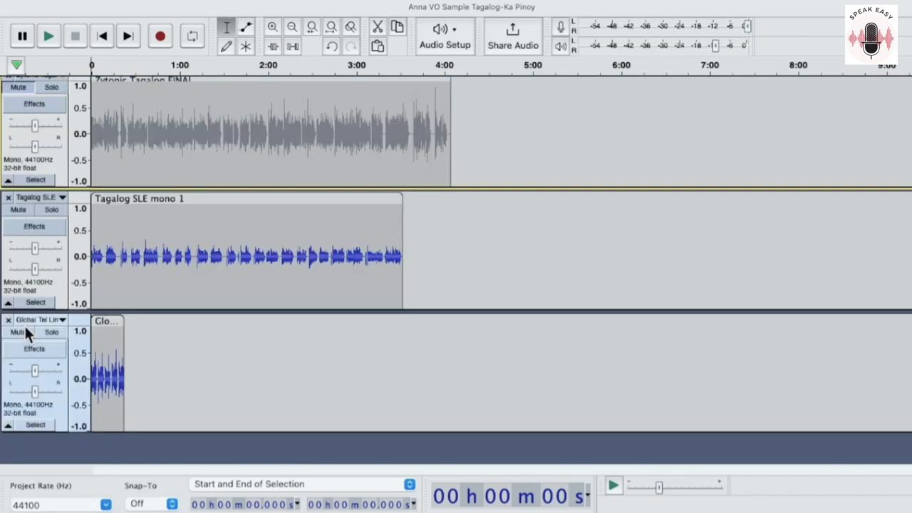
left_click(19, 332)
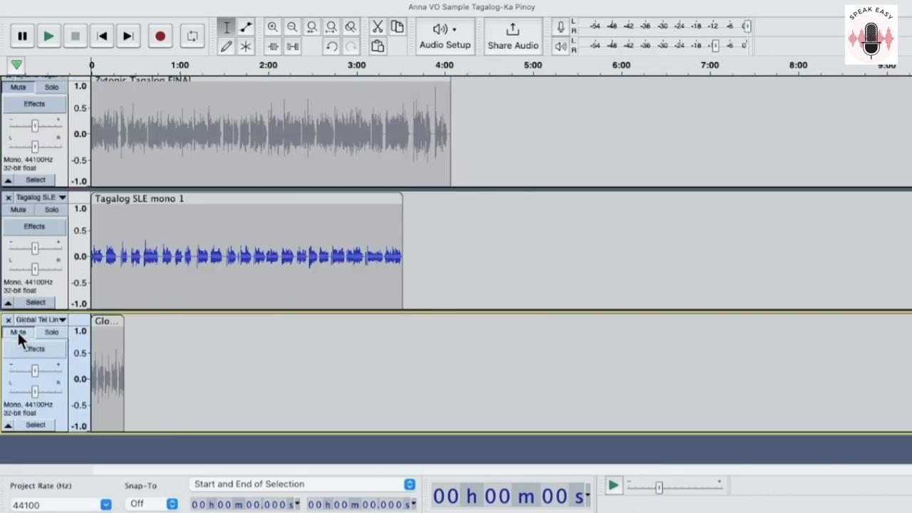
left_click(20, 213)
scroll(169, 161, "up", 9)
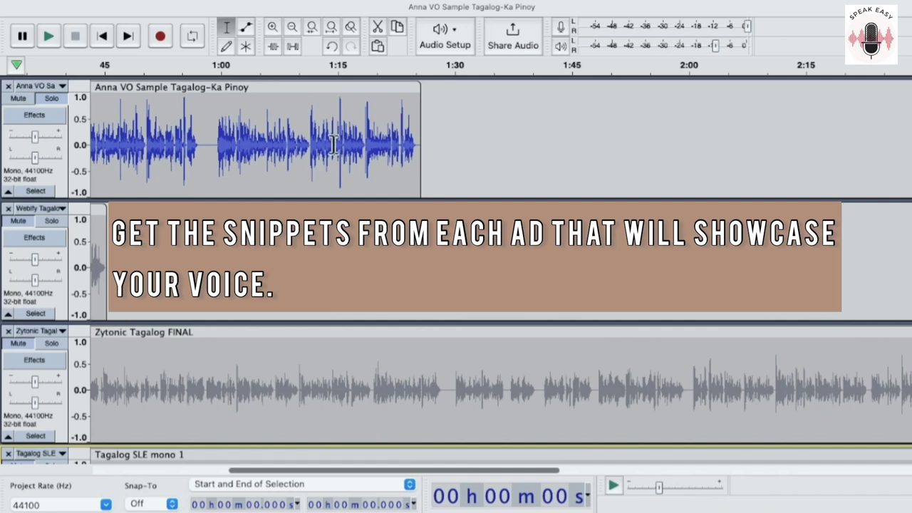
Zoom into the Anna VO track around 1:18 and play it from there.
left_click(366, 144)
key("ctrl+1")
key("ctrl+1")
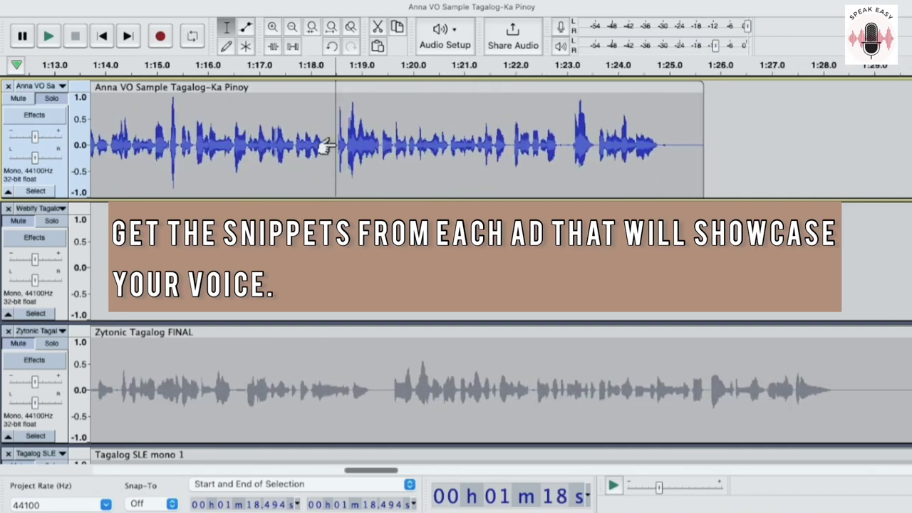
key("space")
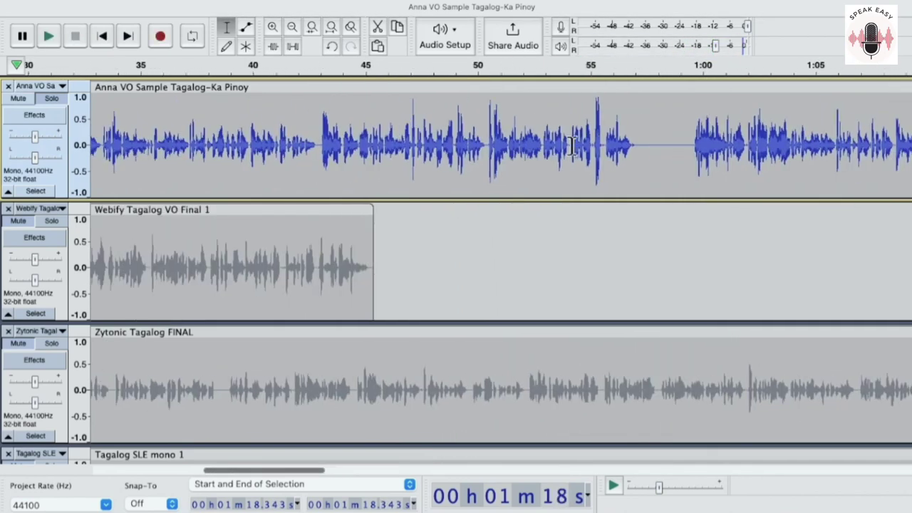
scroll(572, 146, "left", 3)
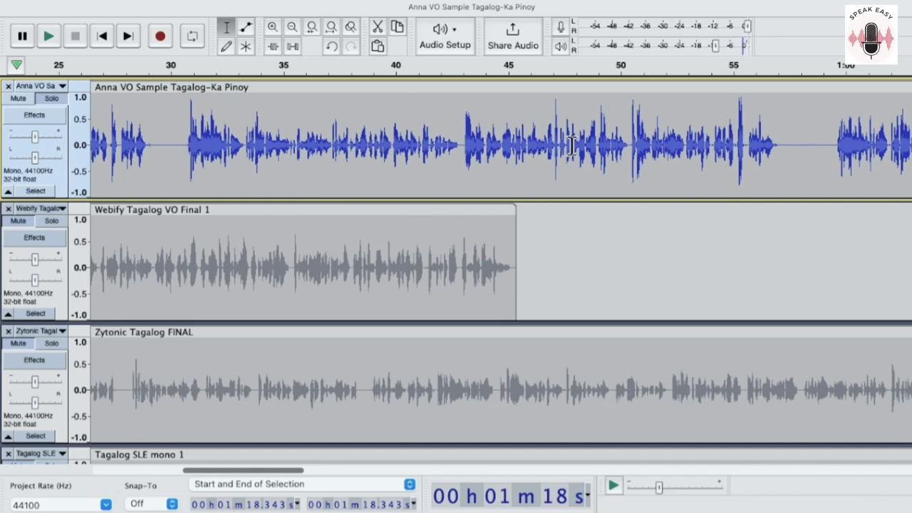
scroll(572, 146, "left", 4)
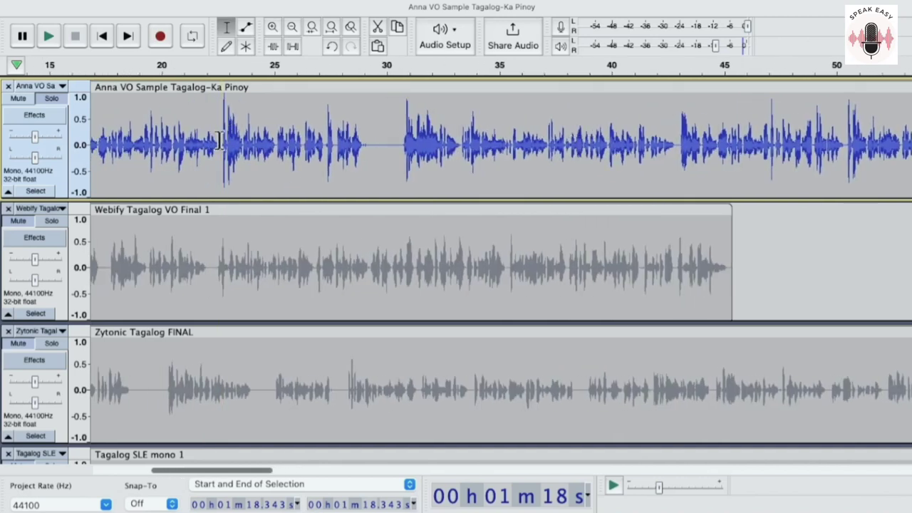
Audition Anna VO from 22.683 s and select the 22.683–29.429 s snippet.
left_click(222, 140)
key("space")
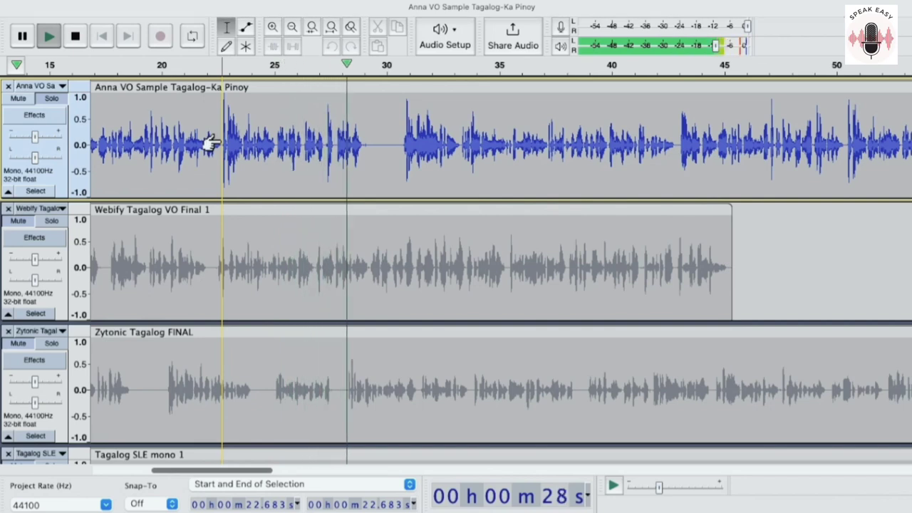
key("space")
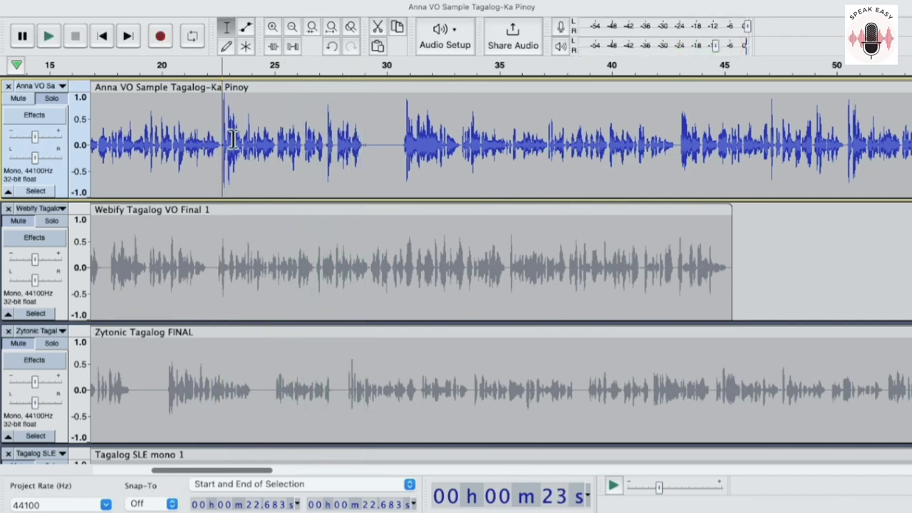
scroll(233, 139, "left", 5)
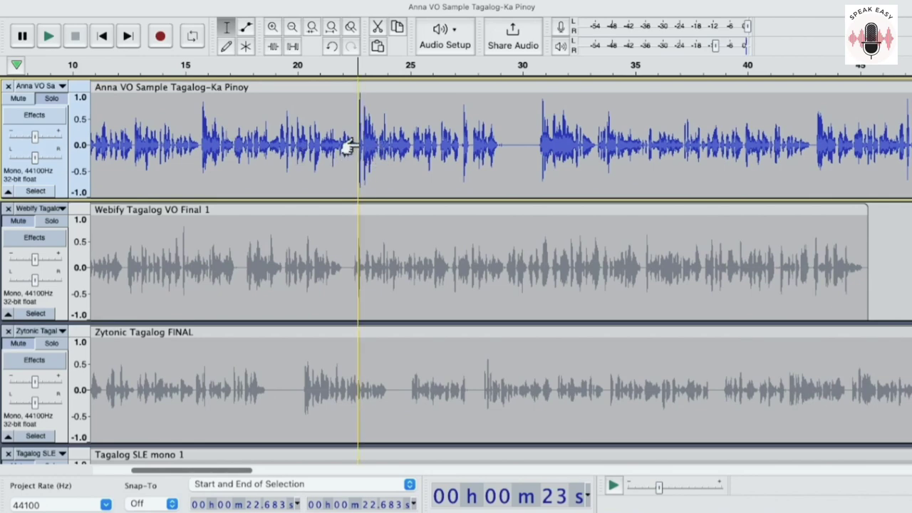
scroll(349, 146, "up", 3, "ctrl")
left_click_drag(574, 146, 343, 161)
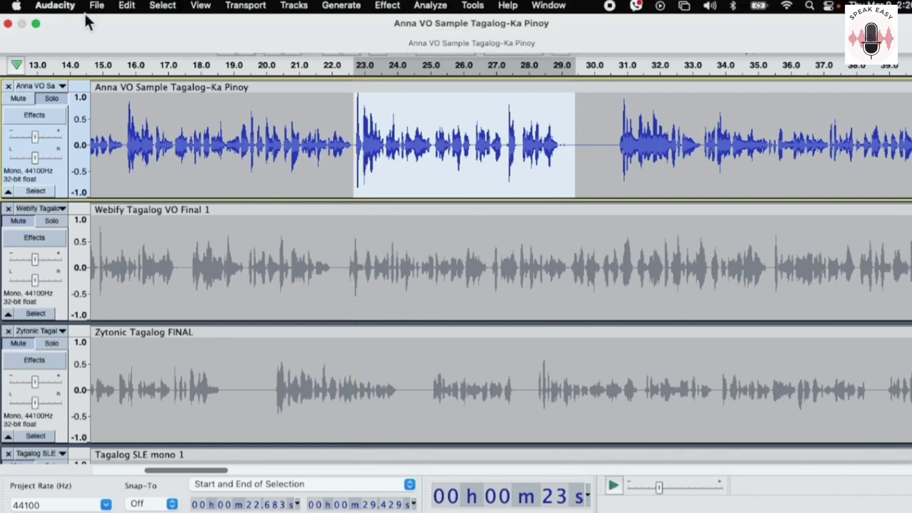
Paste the 6.746-second Anna VO snippet into a new full-screen project, then return to the original.
left_click(97, 6)
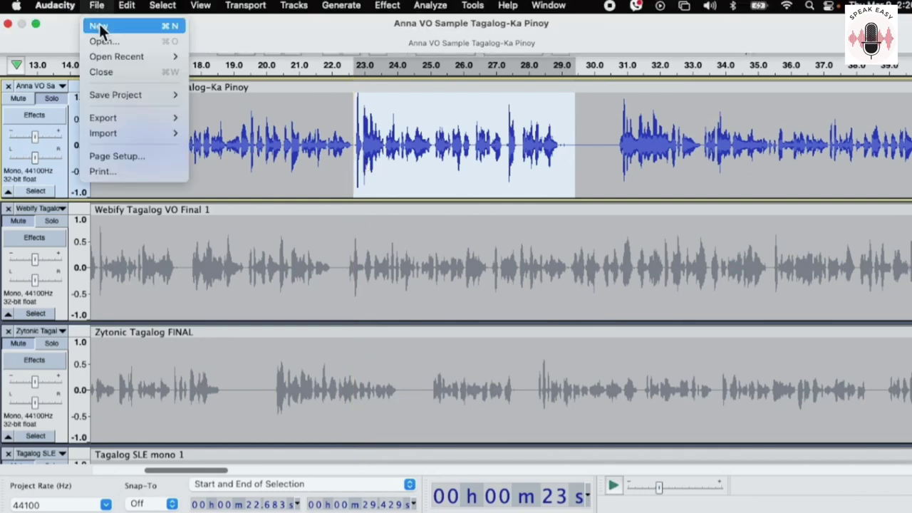
left_click(100, 27)
key("super+z")
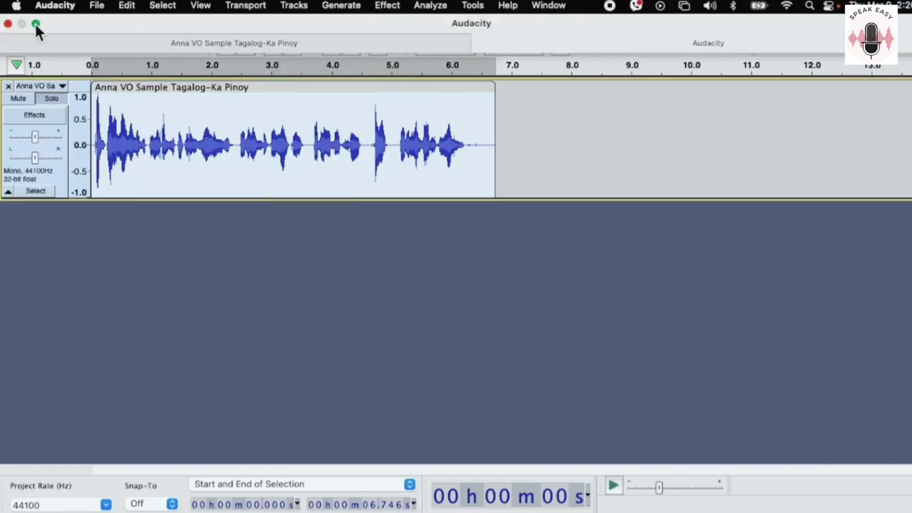
left_click(37, 25)
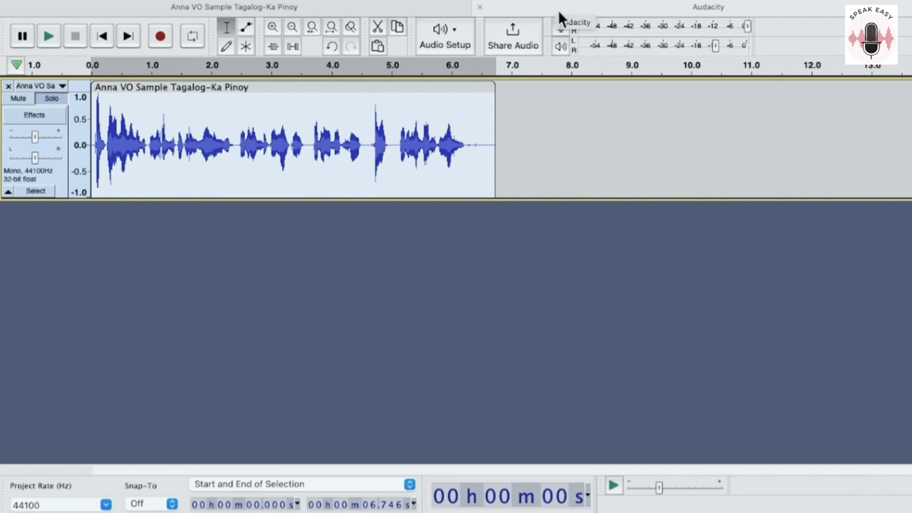
mouse_move(361, 16)
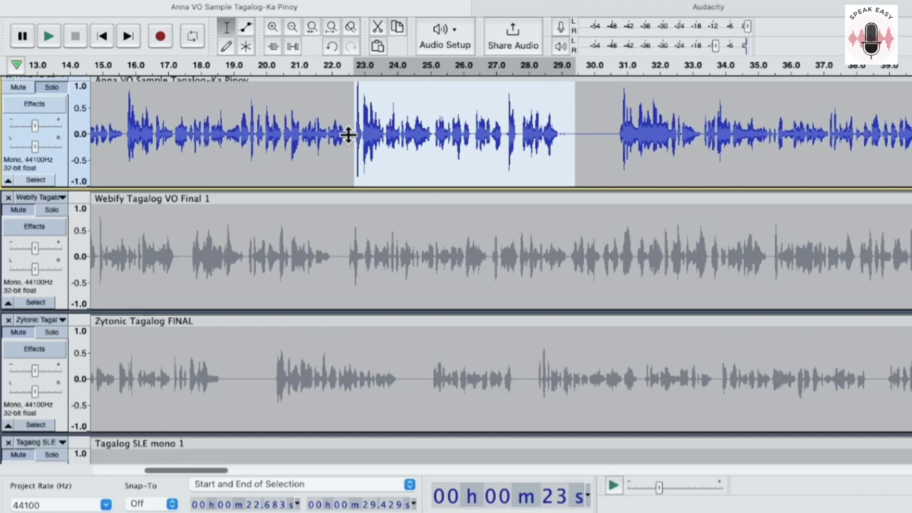
Remove the Anna VO Sample track and unmute the Webify Tagalog VO Final 1 track.
scroll(348, 134, "up", 1)
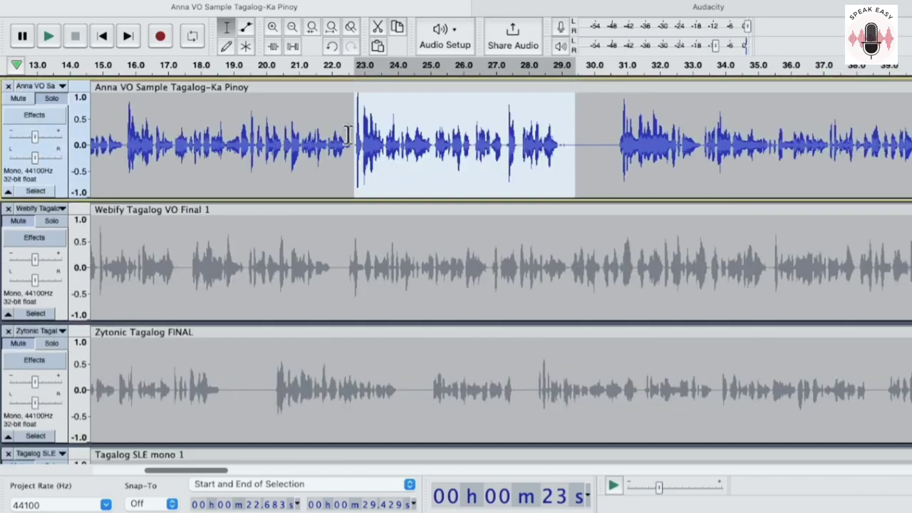
left_click(9, 86)
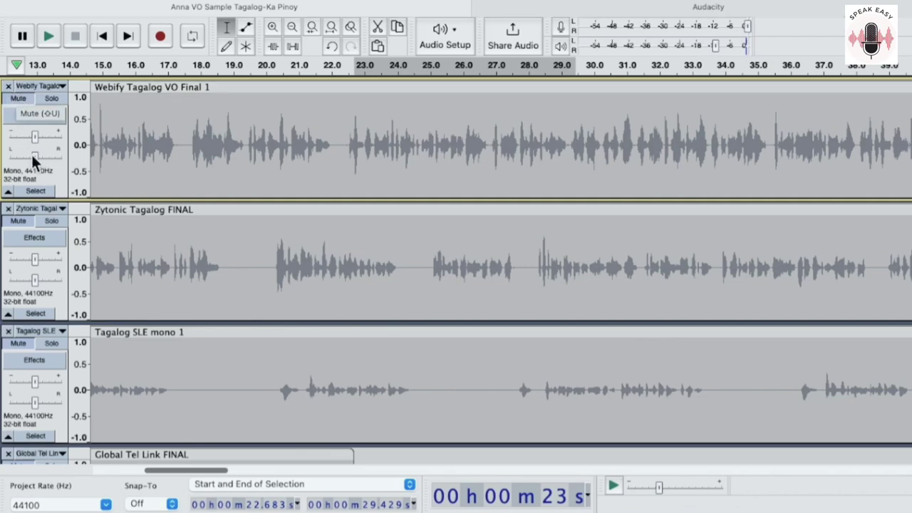
left_click(20, 98)
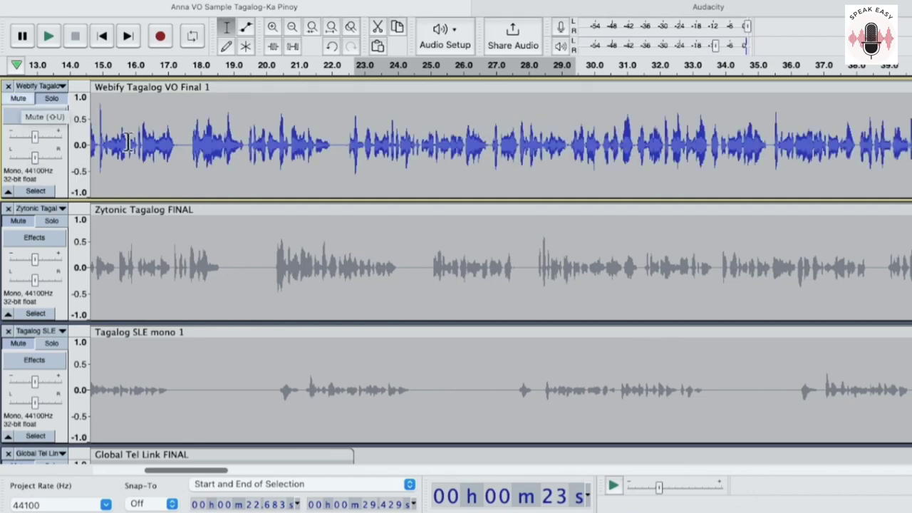
scroll(126, 141, "left", 10)
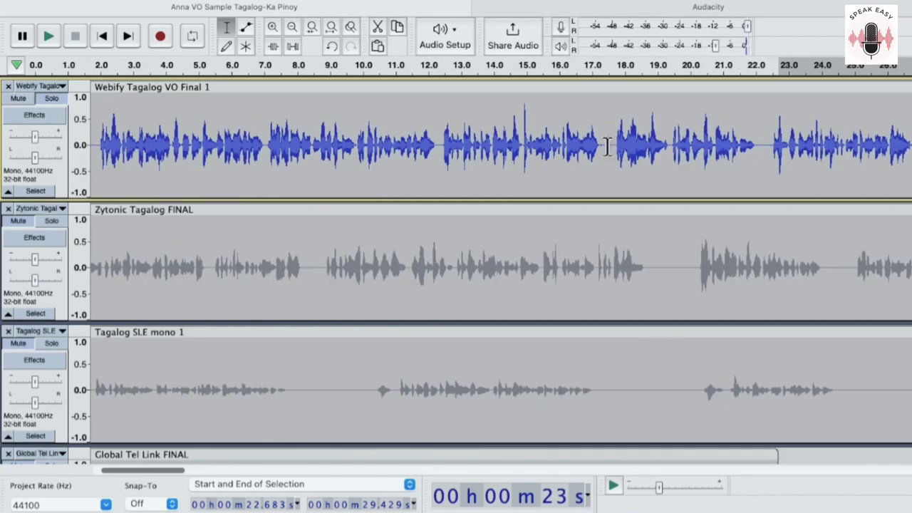
scroll(605, 146, "right", 7)
scroll(510, 155, "right", 4)
scroll(510, 155, "down", 3)
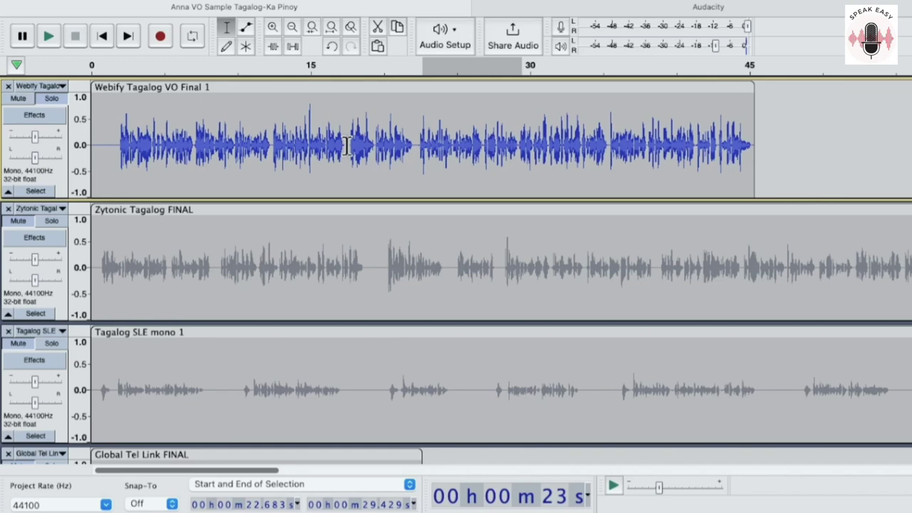
scroll(347, 146, "up", 3)
Listen to the Webify clip from about 17.6 s and again from 33.5 s.
left_click(255, 147)
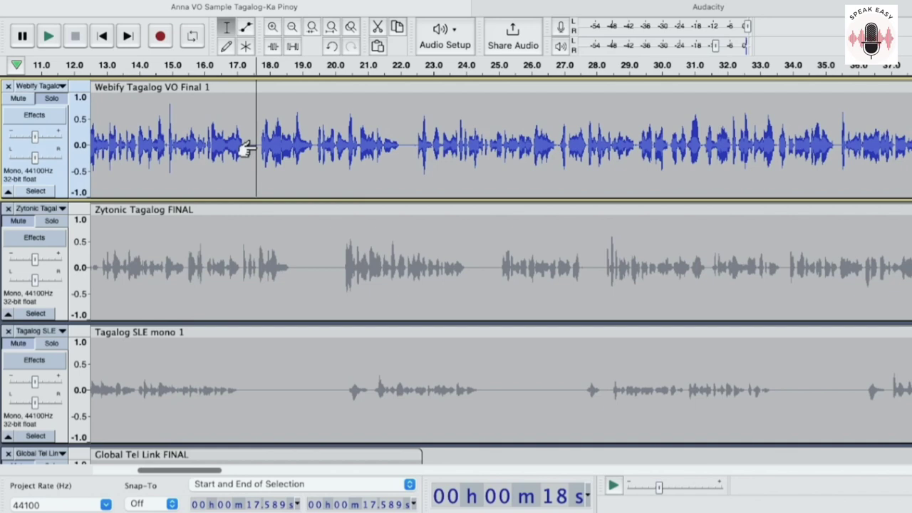
key("space")
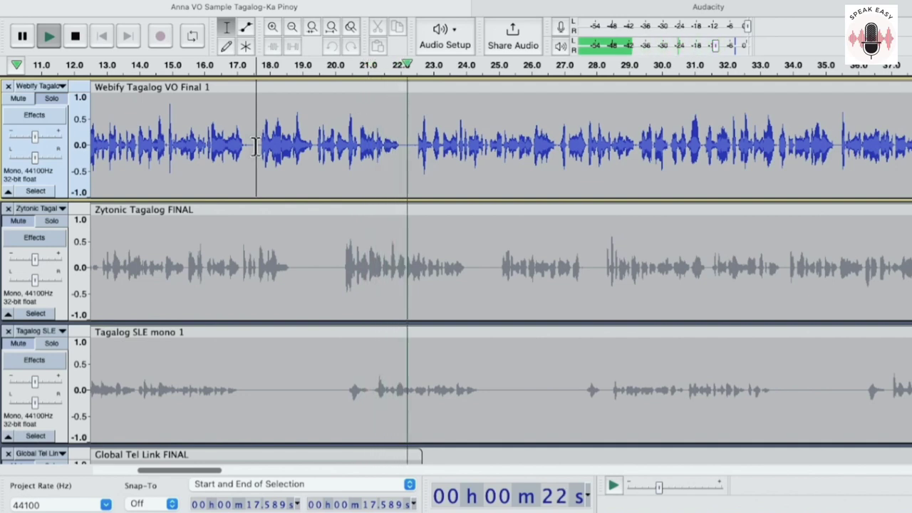
key("space")
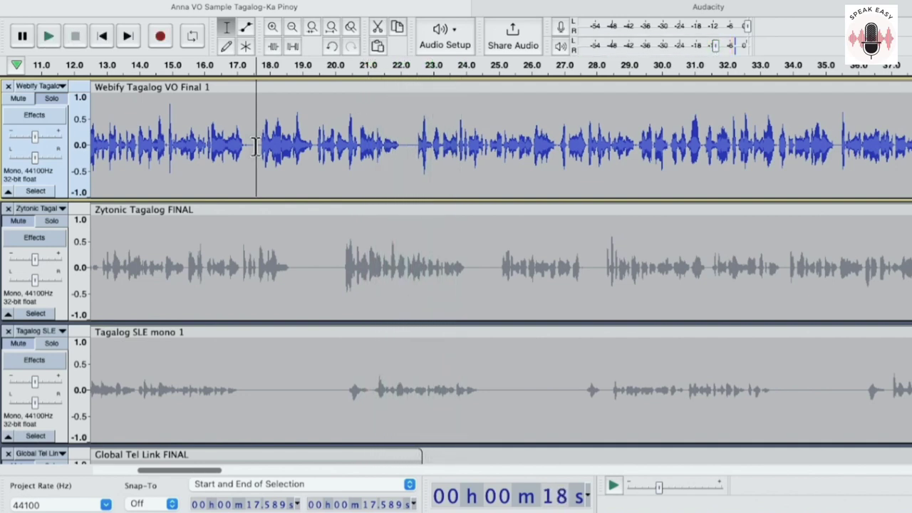
scroll(255, 146, "right", 5)
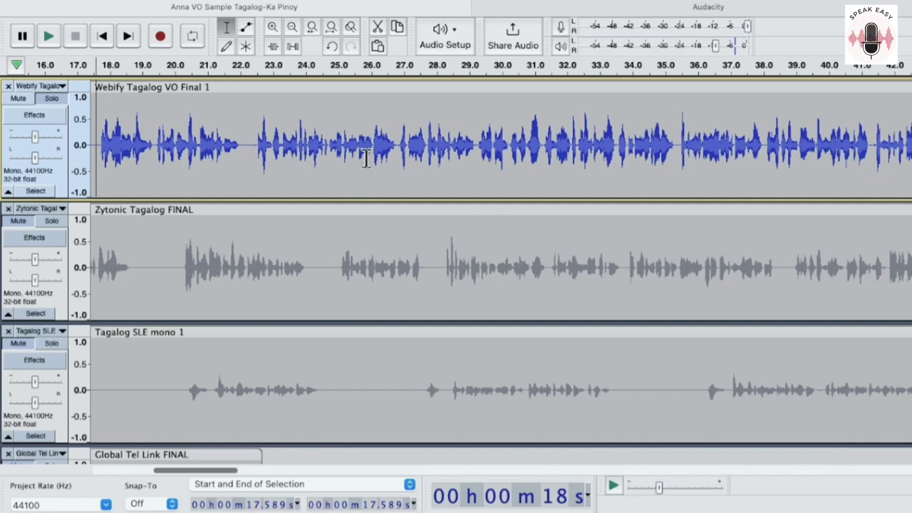
scroll(388, 158, "right", 3)
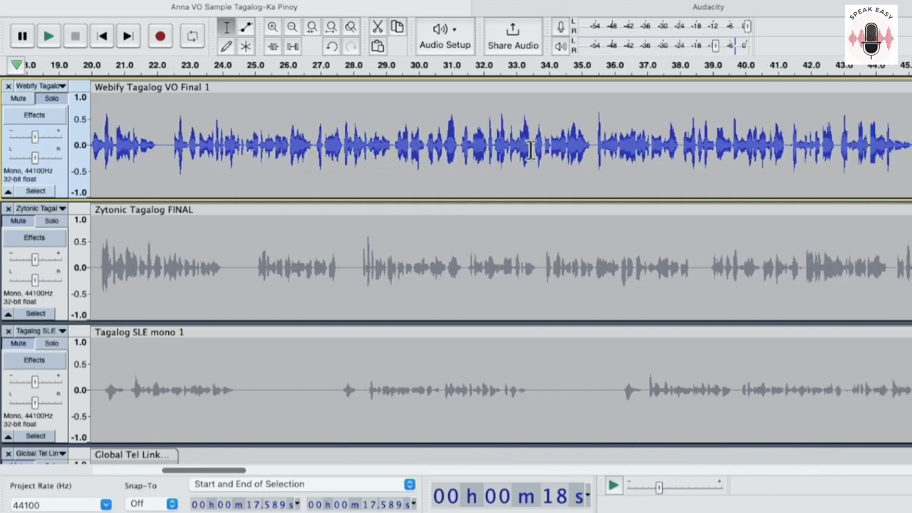
key("space")
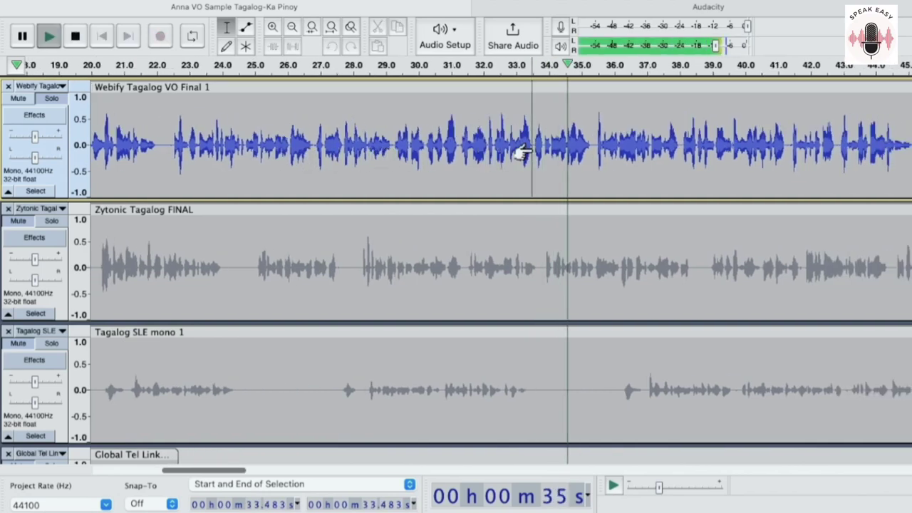
scroll(522, 152, "right", 2)
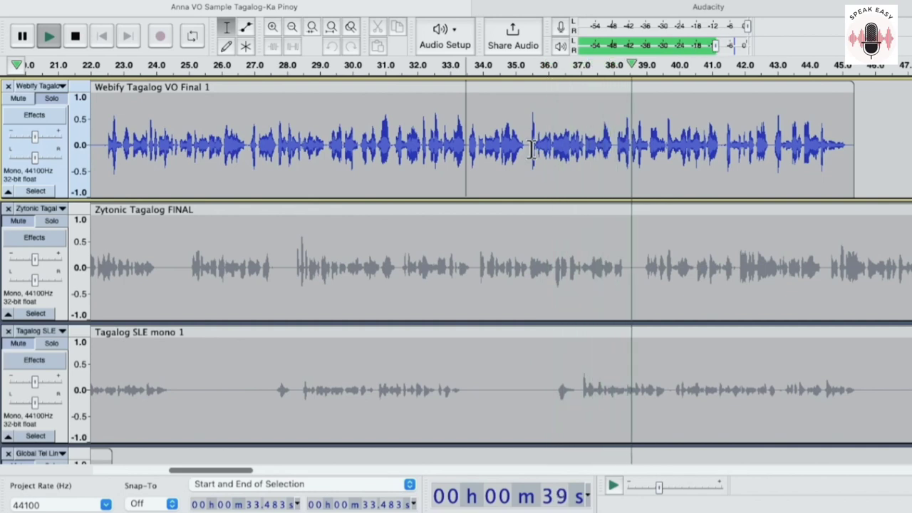
scroll(530, 151, "right", 3)
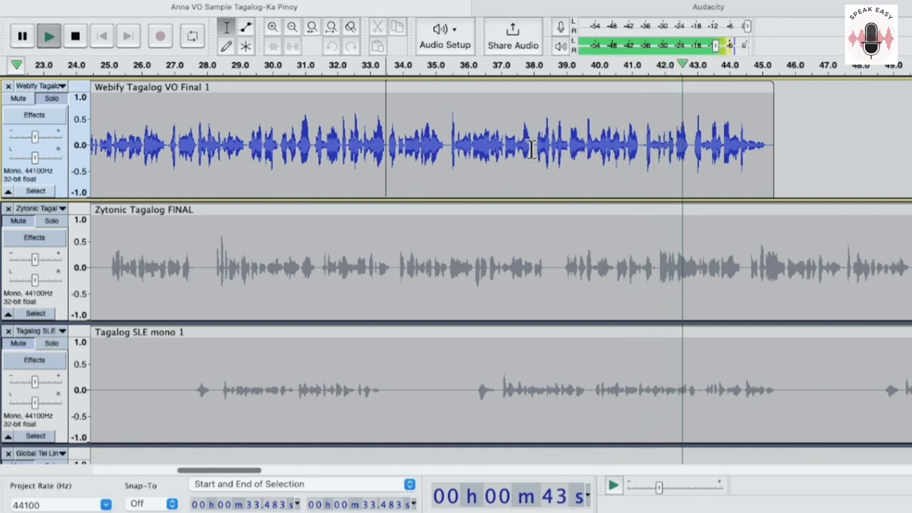
scroll(530, 152, "right", 2)
scroll(531, 152, "down", 1)
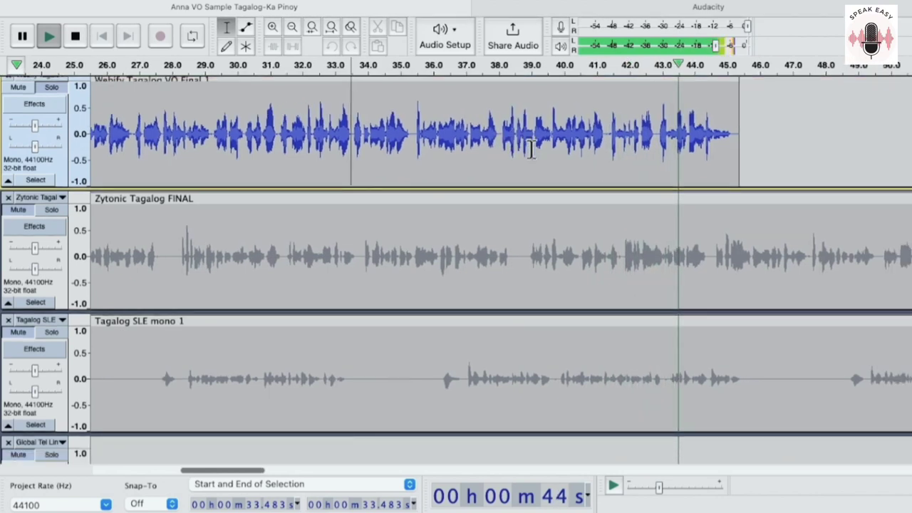
Select the Webify snippet starting at 38.065 s through to 45.372 s.
left_click(496, 136)
scroll(488, 135, "up", 1)
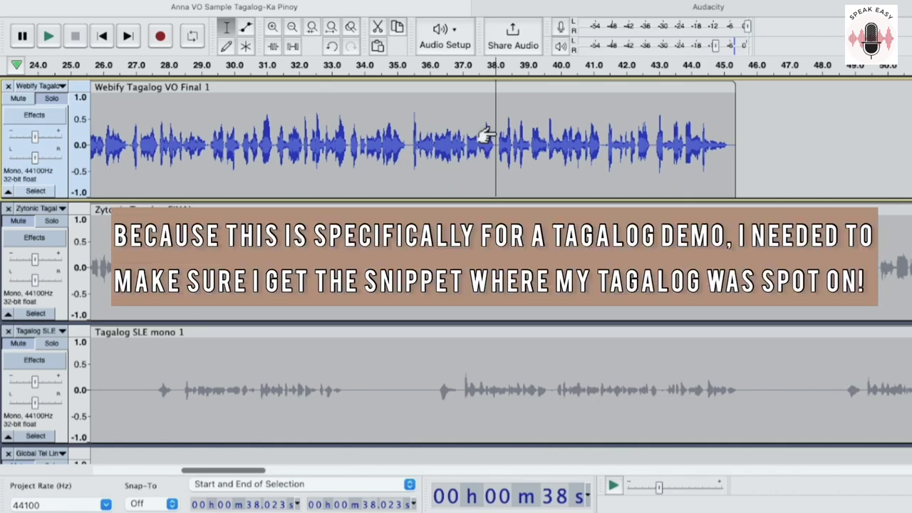
scroll(484, 135, "up", 1)
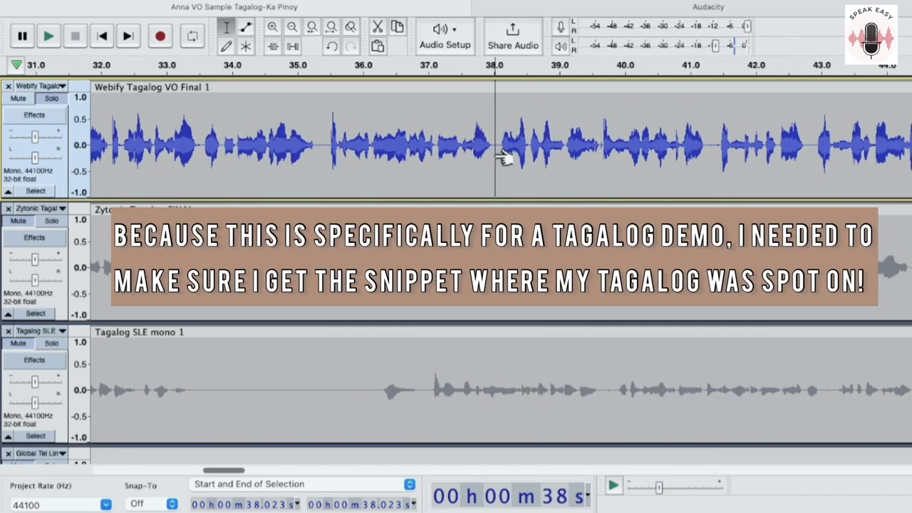
left_click(498, 160)
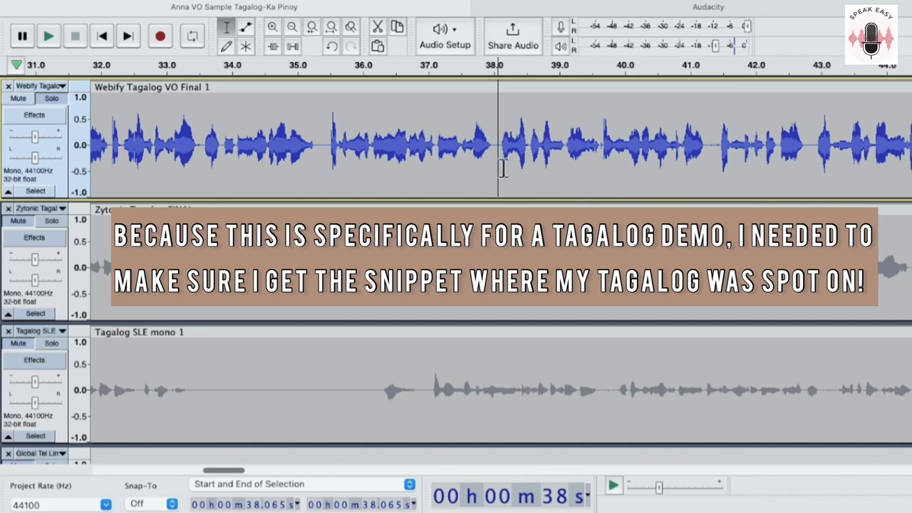
key("space")
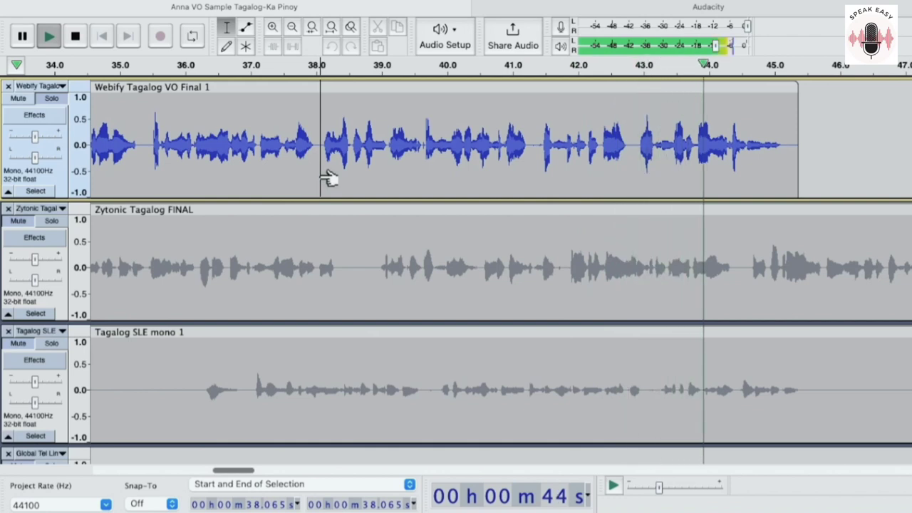
left_click_drag(328, 178, 669, 164)
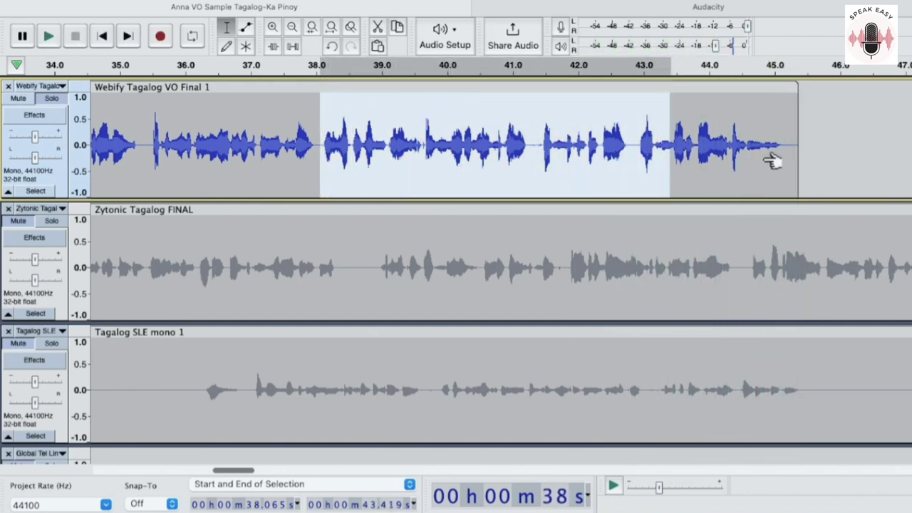
left_click_drag(773, 161, 800, 164)
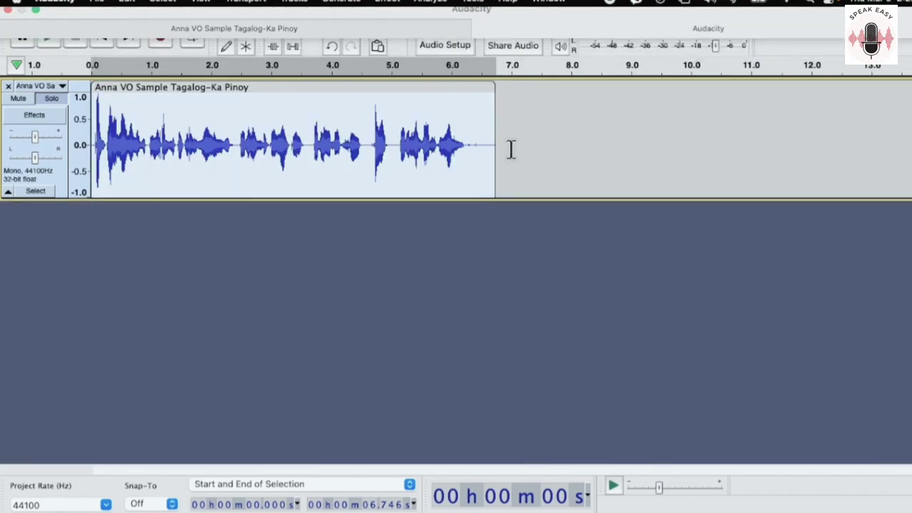
Paste the Webify snippet into the demo reel at 6.861 s, after the opening clip.
left_click(502, 147)
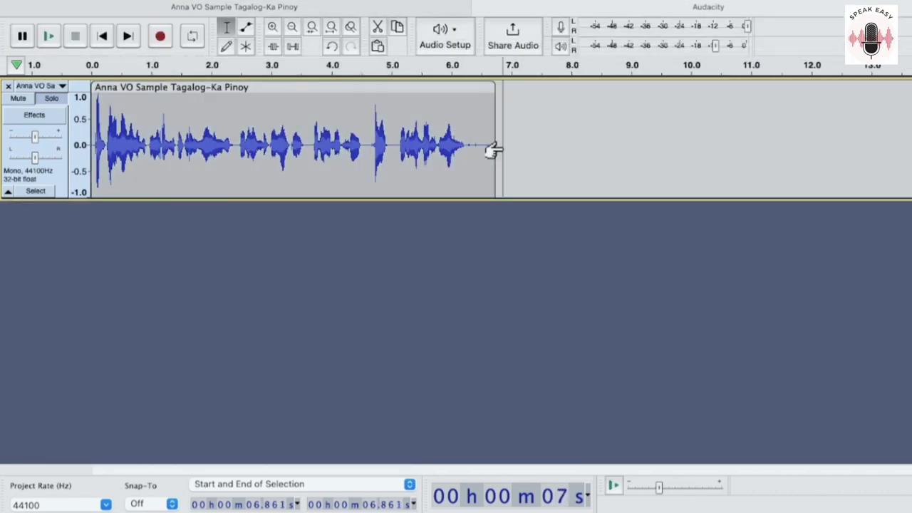
key("super+v")
left_click(462, 139)
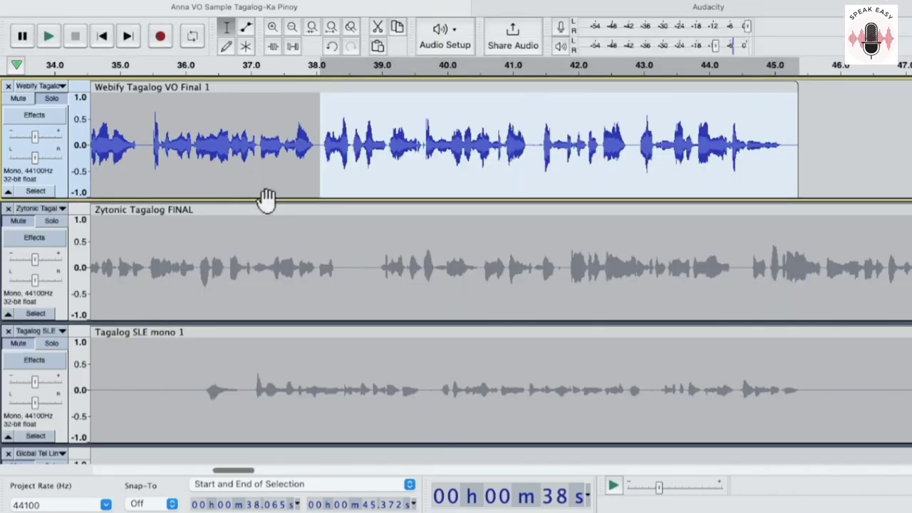
Remove the Webify track and audition the Zytonic Tagalog FINAL track from around 3:19.7.
left_click(7, 85)
left_click(28, 104)
scroll(209, 146, "left", 10)
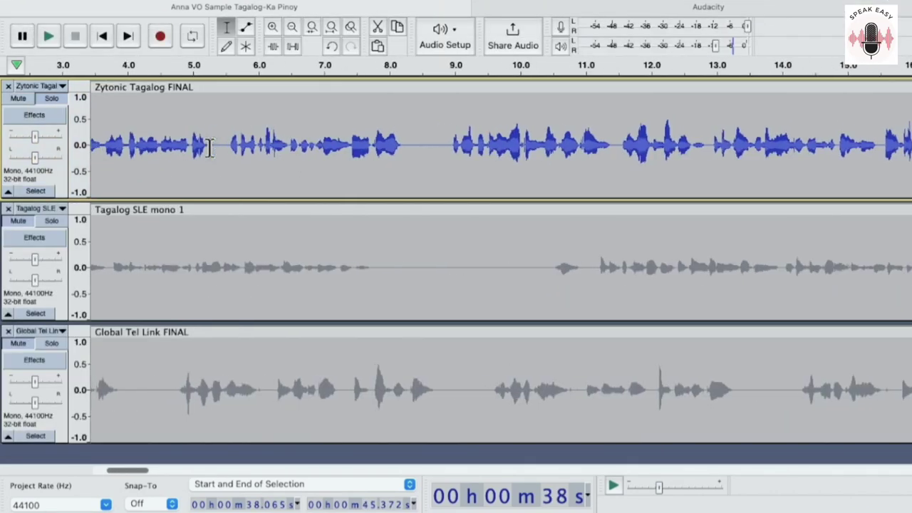
scroll(208, 146, "left", 4)
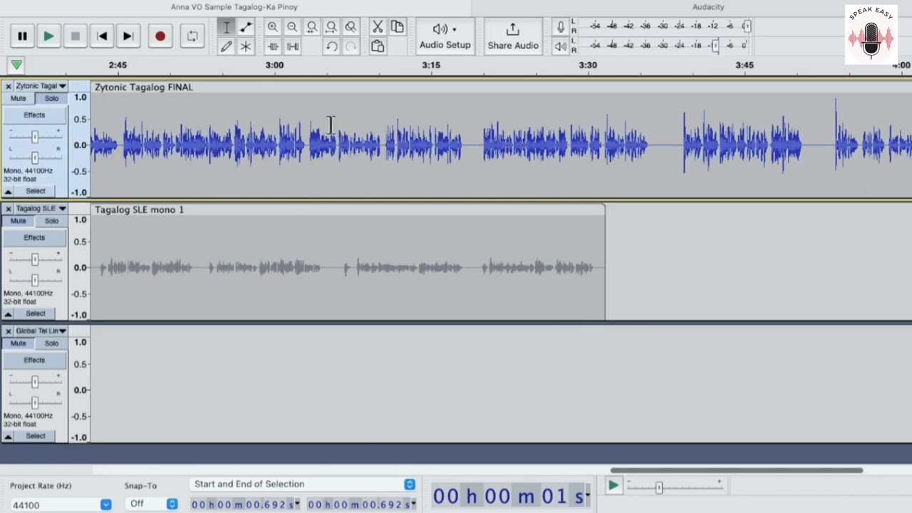
scroll(364, 123, "right", 5)
left_click(584, 146)
key("space")
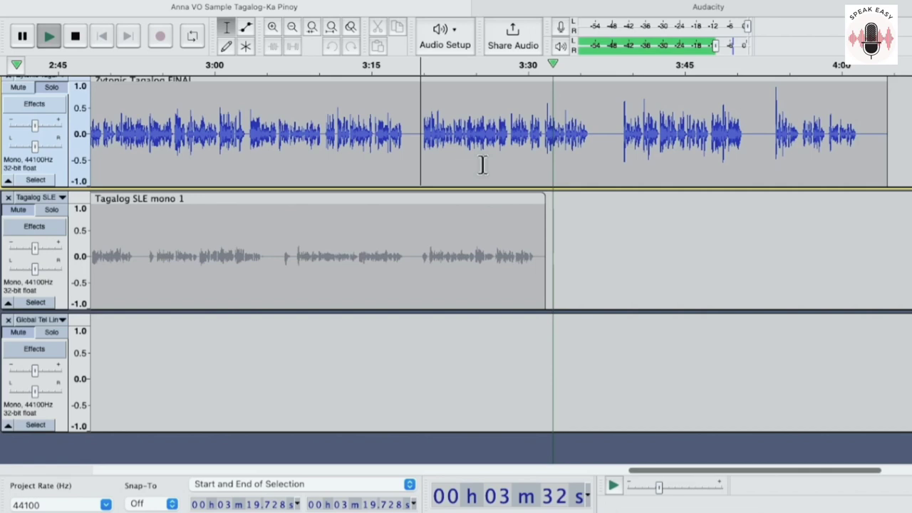
scroll(482, 164, "up", 1)
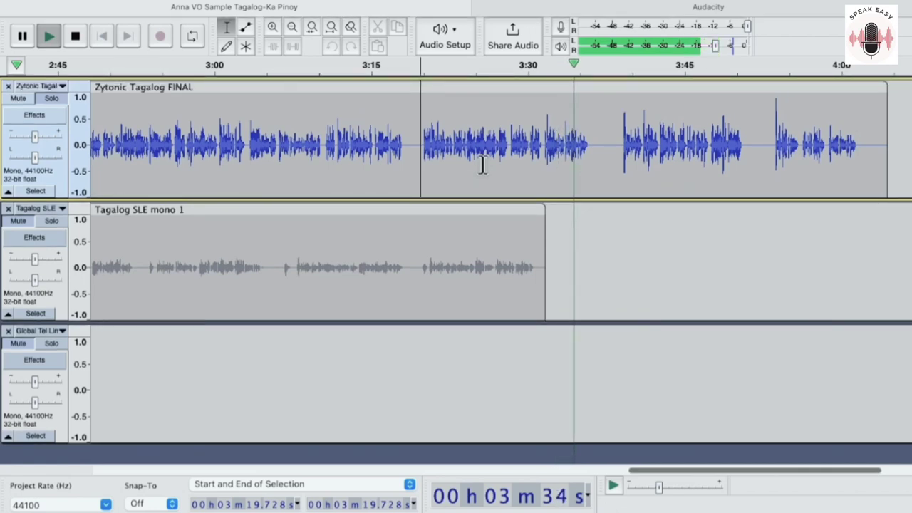
key("space")
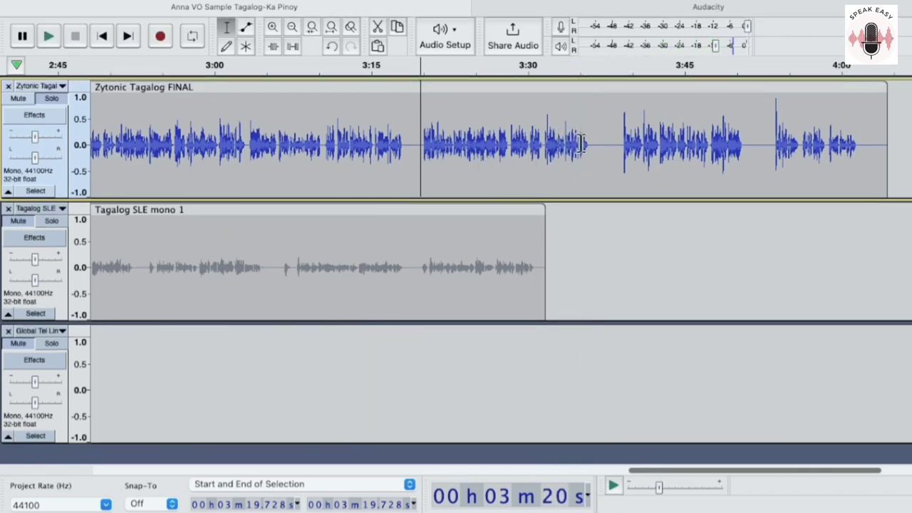
Select Zytonic 3:19.661–3:37.273 and paste it into the demo reel at 14.168 s.
left_click_drag(603, 145, 420, 146)
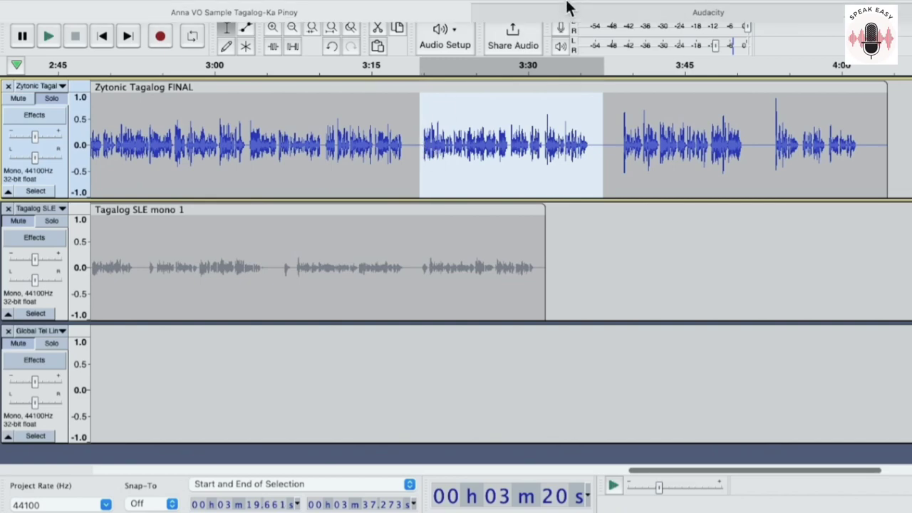
left_click(584, 38)
scroll(636, 122, "right", 5)
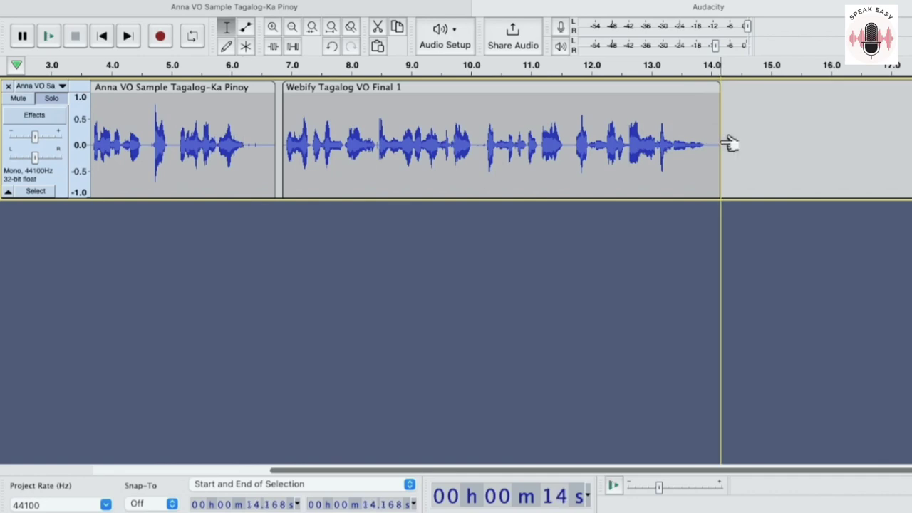
key("super+v")
scroll(684, 135, "left", 8)
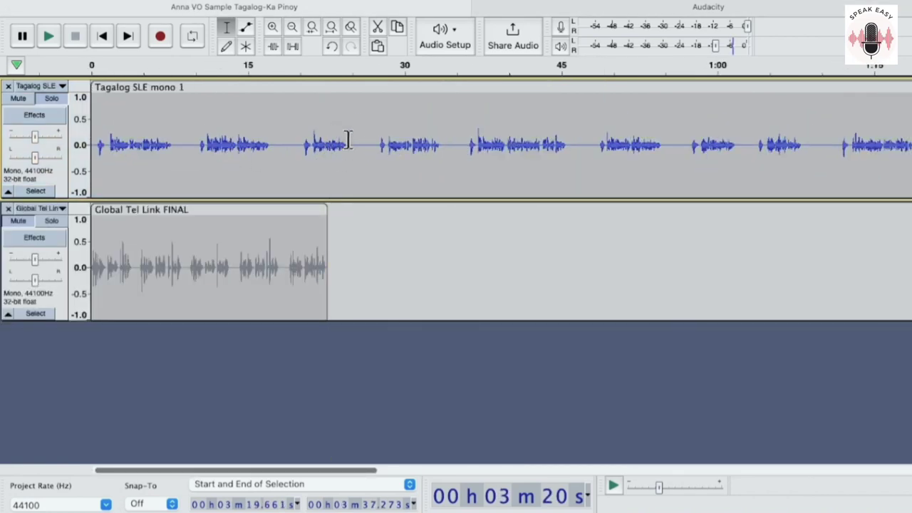
Normalize the whole Tagalog SLE mono 1 clip to a -3.0 dB peak and play it back.
double_click(305, 149)
mouse_move(316, 7)
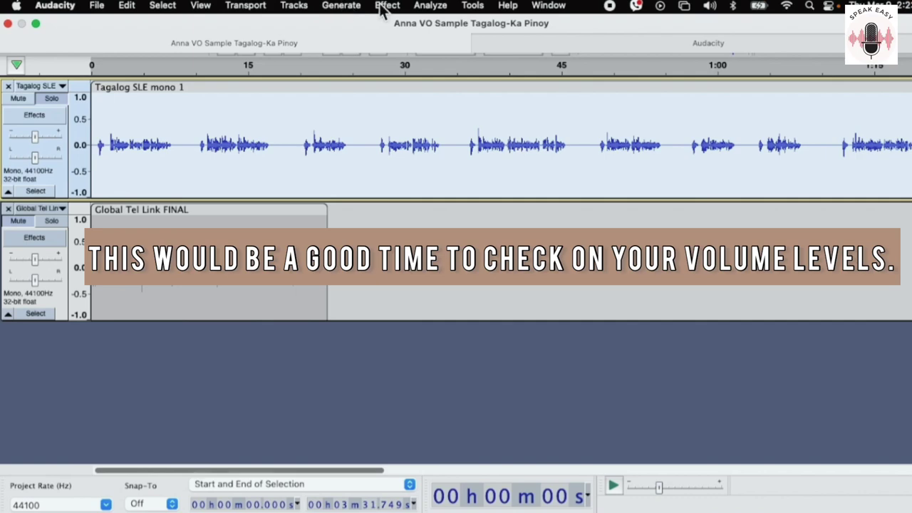
left_click(384, 6)
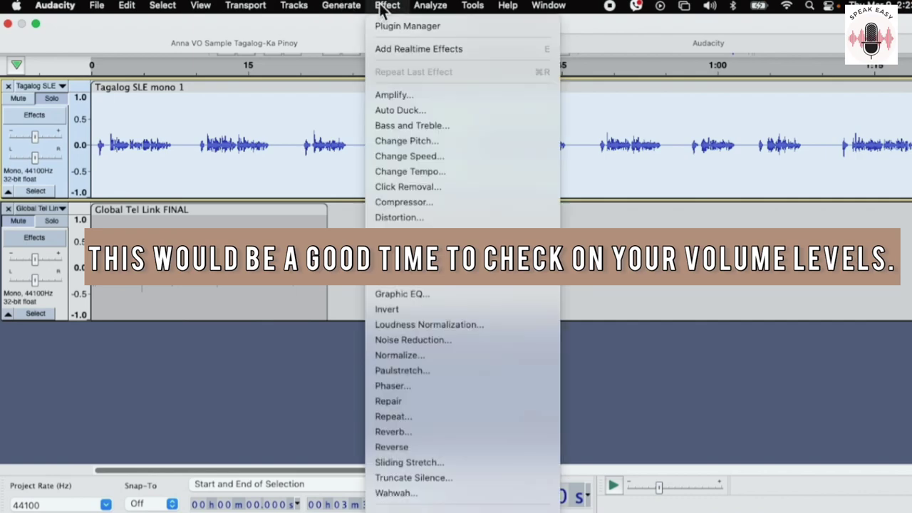
left_click(421, 356)
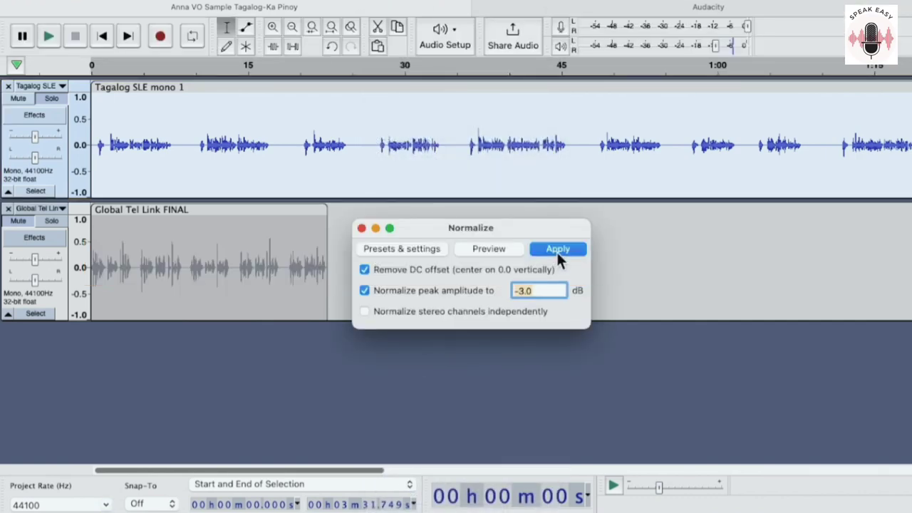
left_click(556, 249)
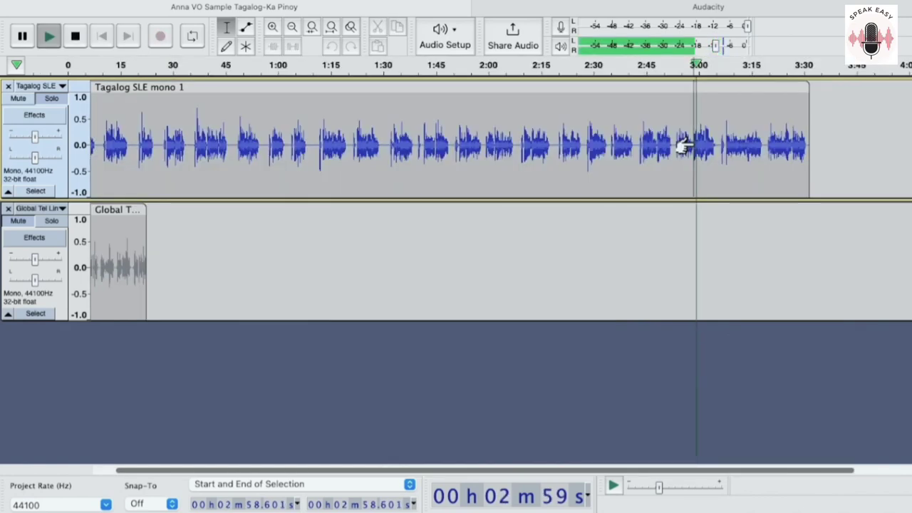
scroll(684, 146, "up", 2)
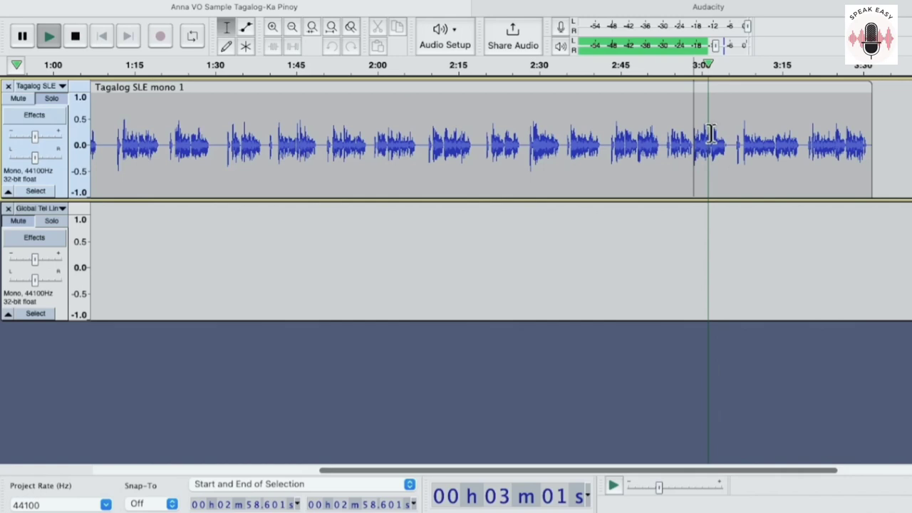
Stop playback, remove the Tagalog SLE mono 1 track and select Global Tel Link FINAL.
key("space")
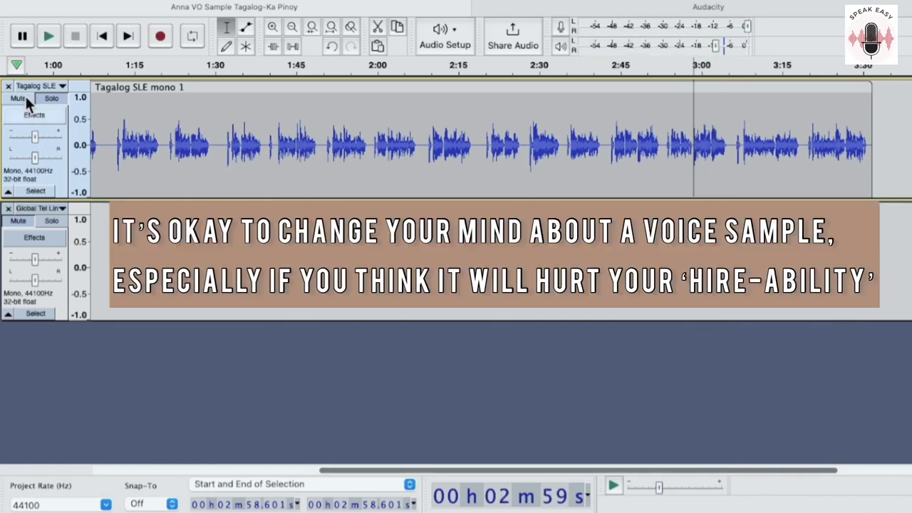
left_click(7, 86)
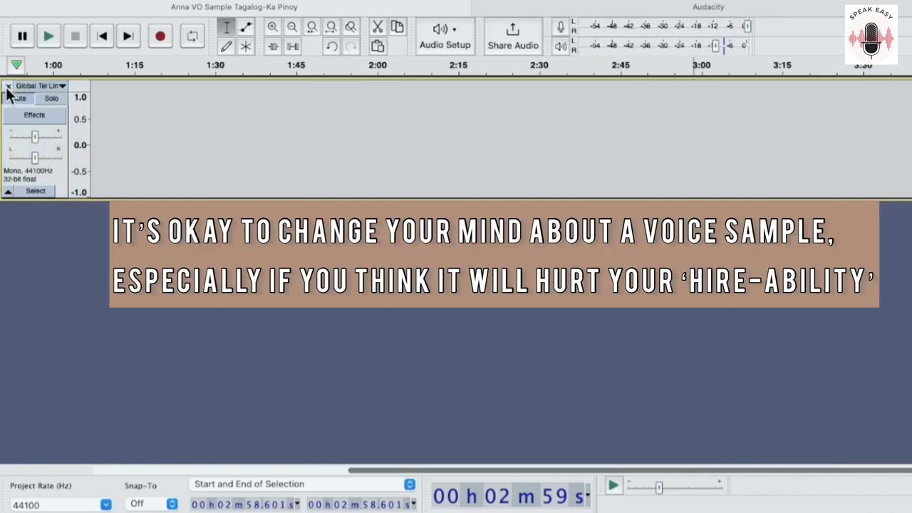
scroll(112, 124, "left", 5)
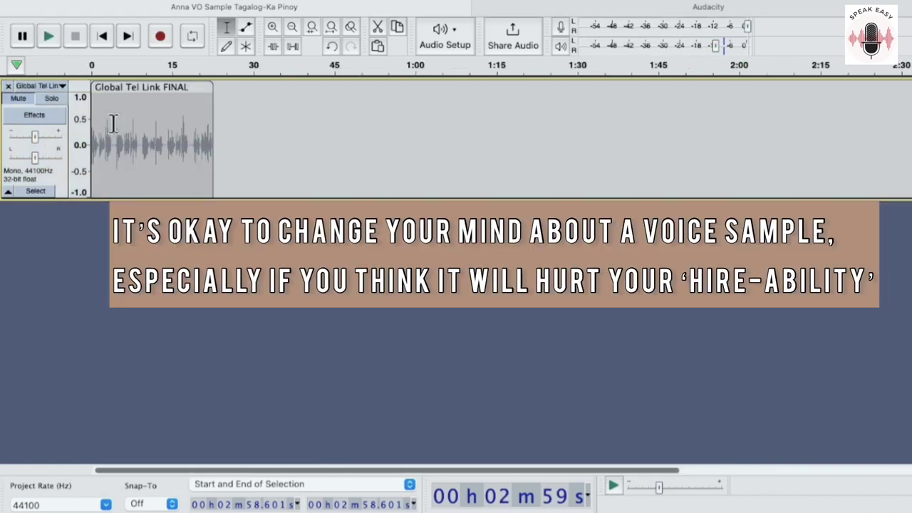
left_click(14, 105)
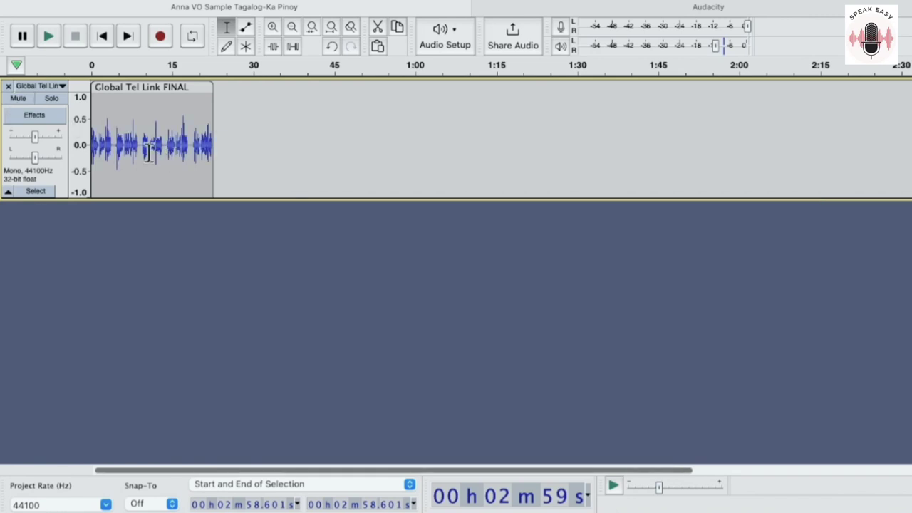
scroll(147, 151, "up", 10)
Audition Global Tel Link FINAL from about 9.5 s, 14.172 s, 18.920 s and 9.477 s.
left_click(596, 148)
key("space")
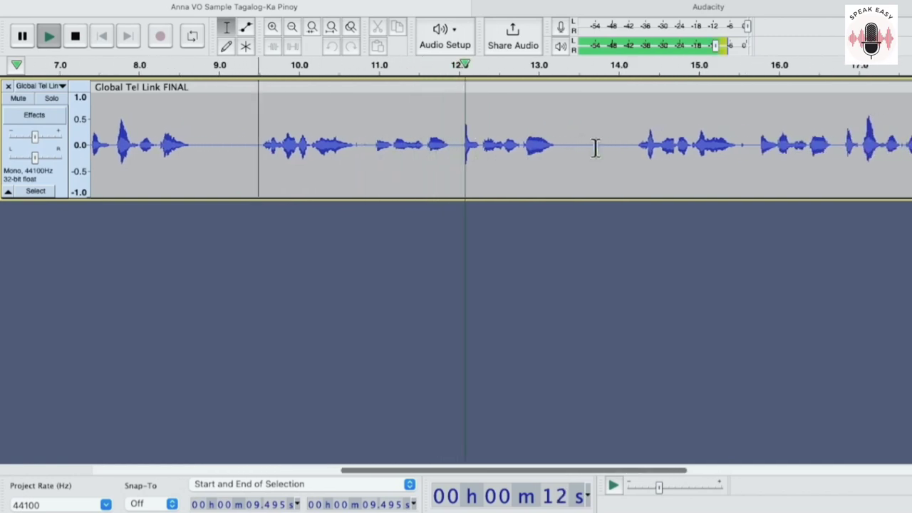
key("space")
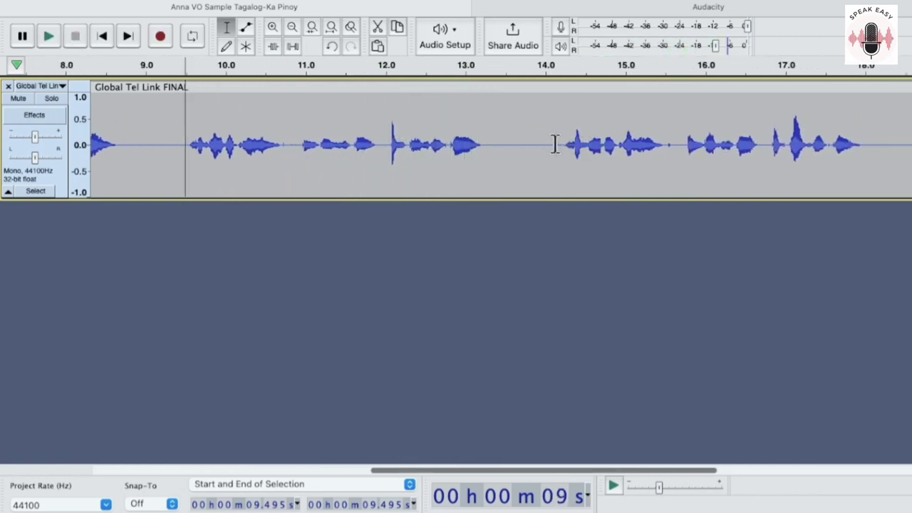
key("space")
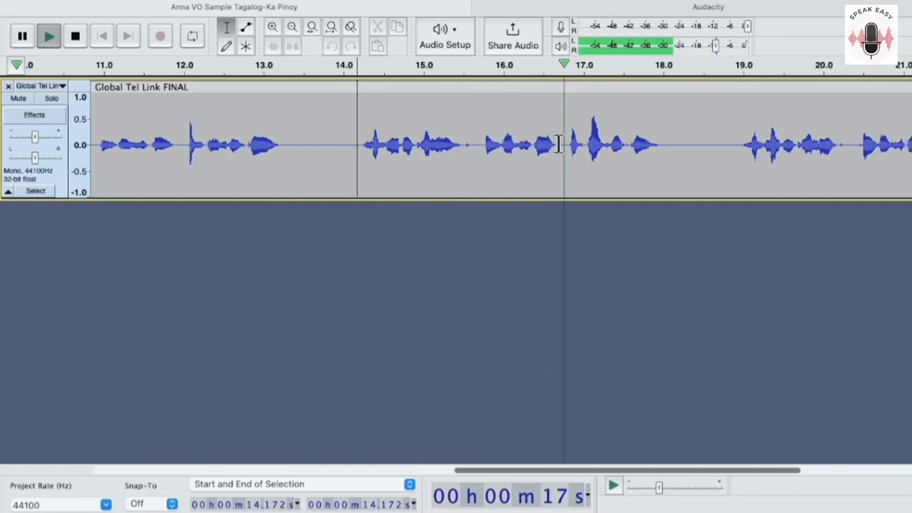
key("space")
left_click(621, 145)
key("space")
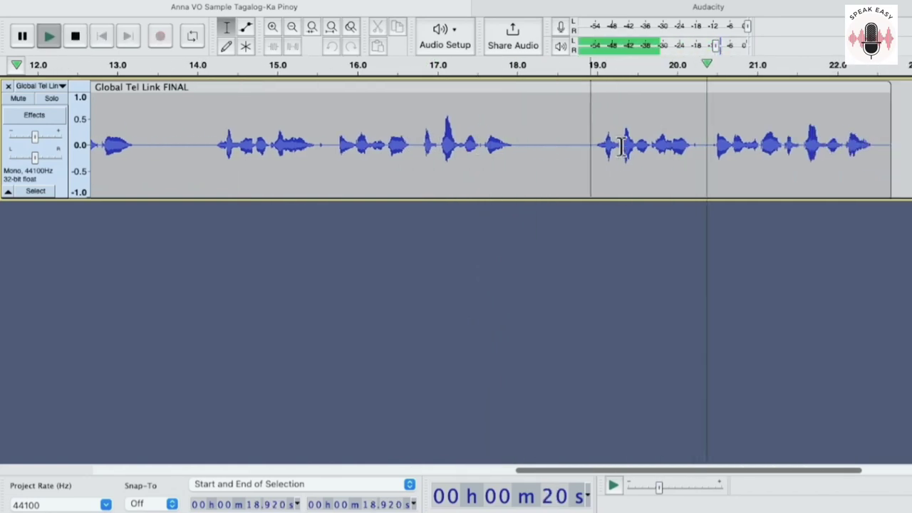
key("space")
scroll(415, 143, "left", 5)
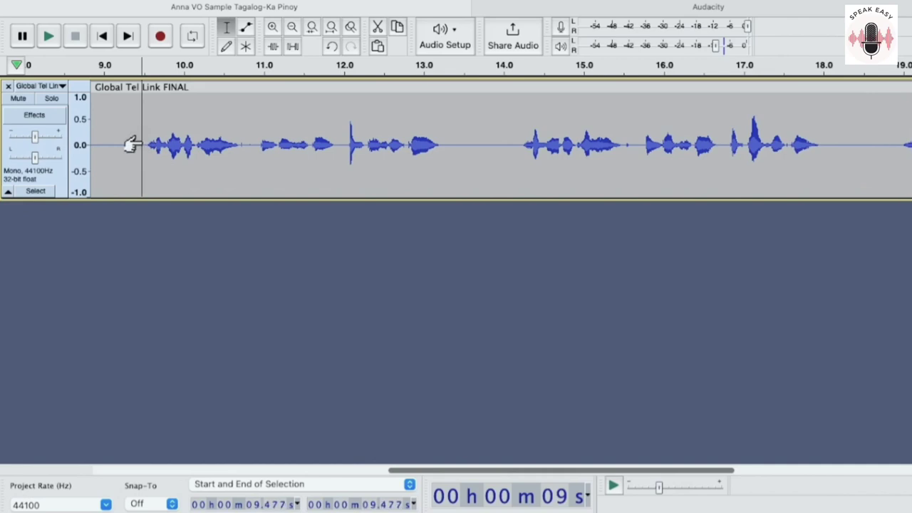
key("space")
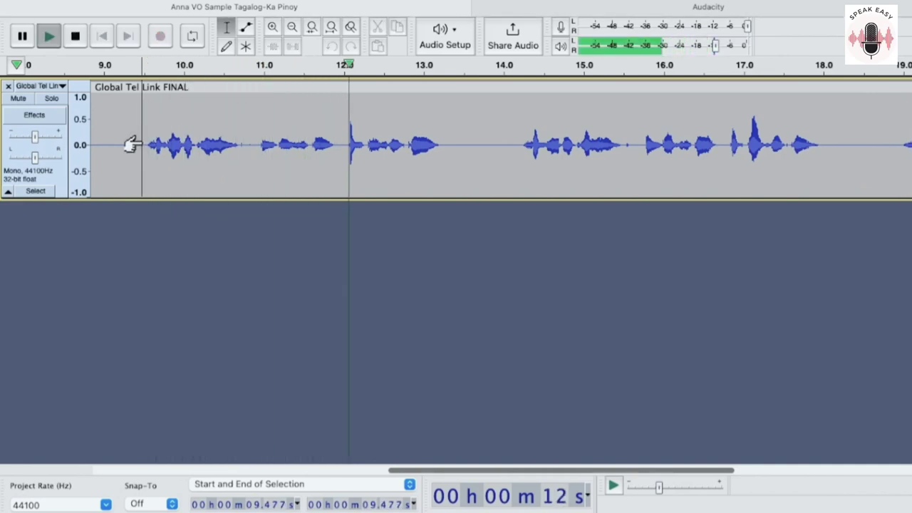
Mark the 9.416–13.389 s Global Tel Link passage and place it at 30.964 s in the demo reel.
left_click(138, 149, "shift")
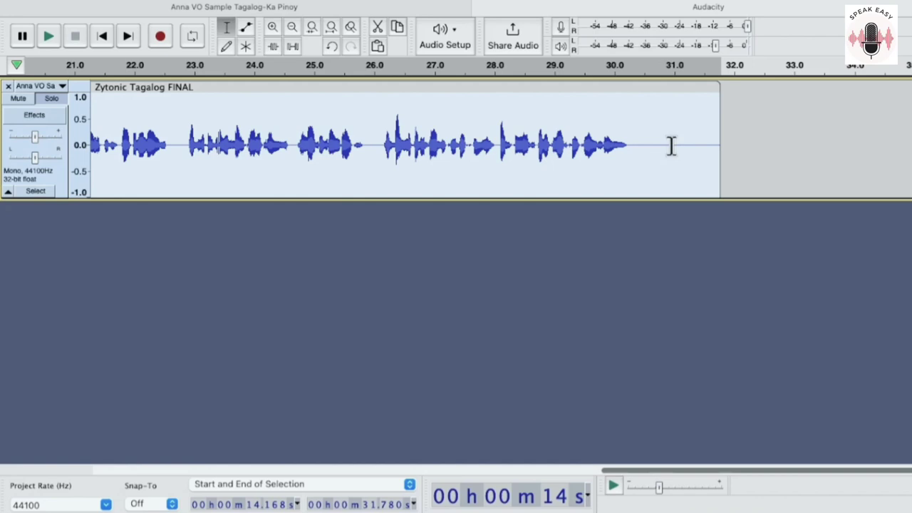
left_click(672, 146)
left_click_drag(661, 148, 910, 146)
scroll(670, 146, "left", 10)
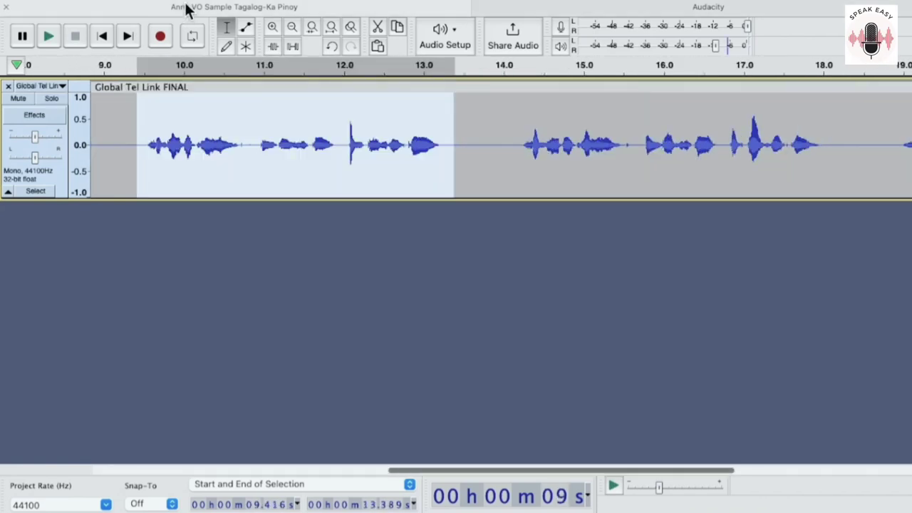
Remove the Global Tel Link track, exit full screen and open VO Sample > Tagalog in Finder.
mouse_move(95, 4)
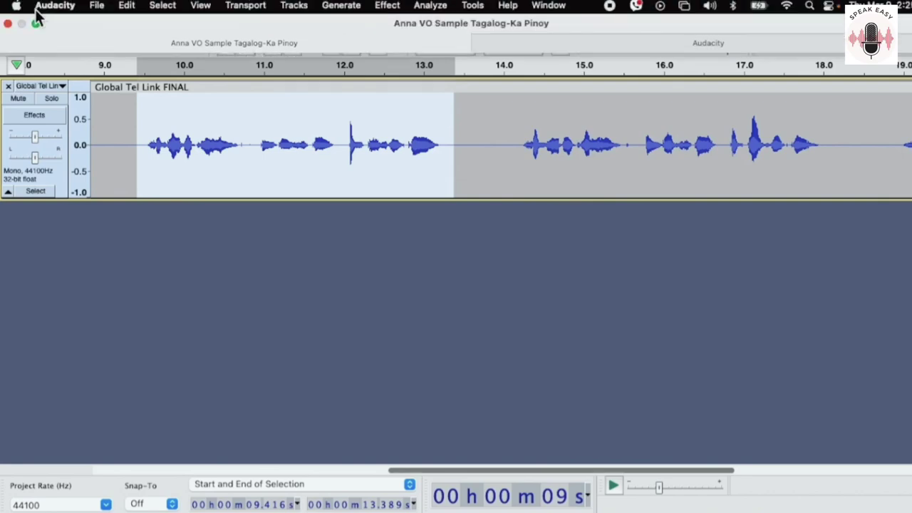
left_click(8, 86)
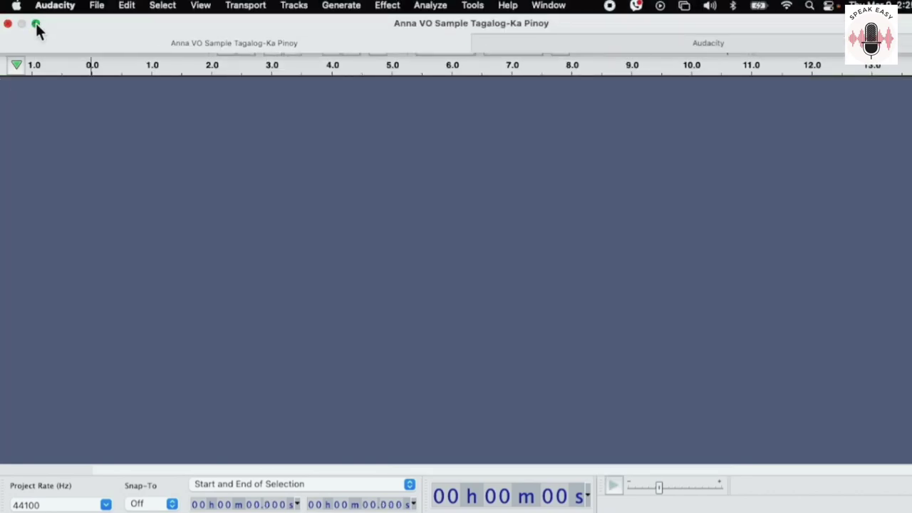
left_click(36, 23)
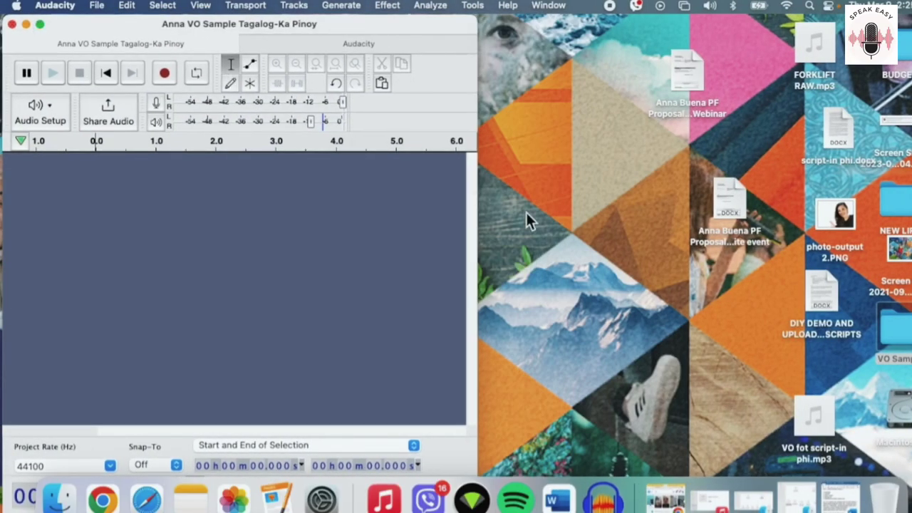
double_click(908, 344)
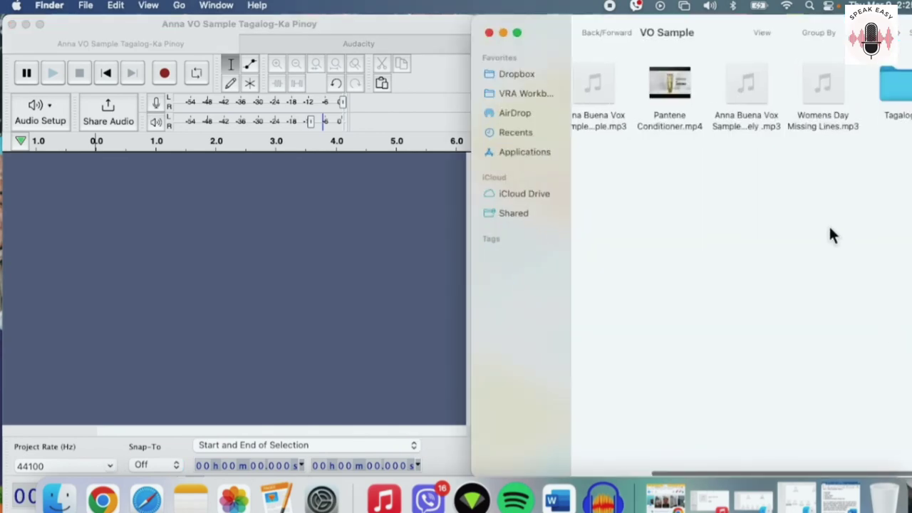
double_click(898, 84)
Drag the SAMPLE TAGLOG E LEARNING and SERVICE VICTORIA APP VO recordings into the project.
scroll(897, 178, "right", 3)
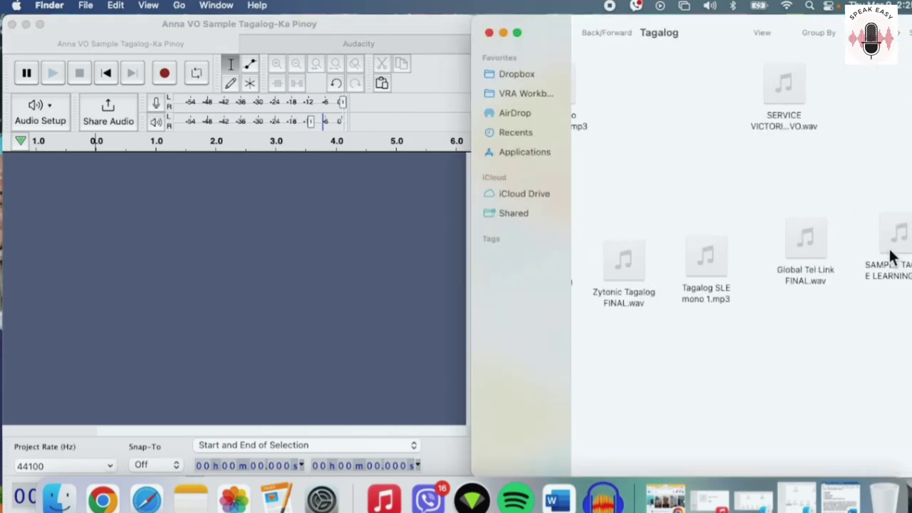
left_click_drag(894, 235, 381, 238)
left_click_drag(297, 239, 298, 239)
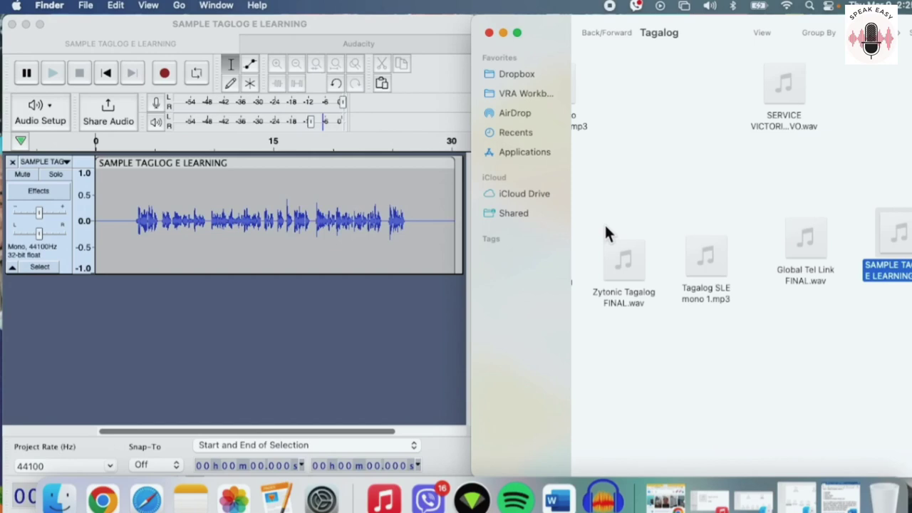
scroll(630, 232, "left", 4)
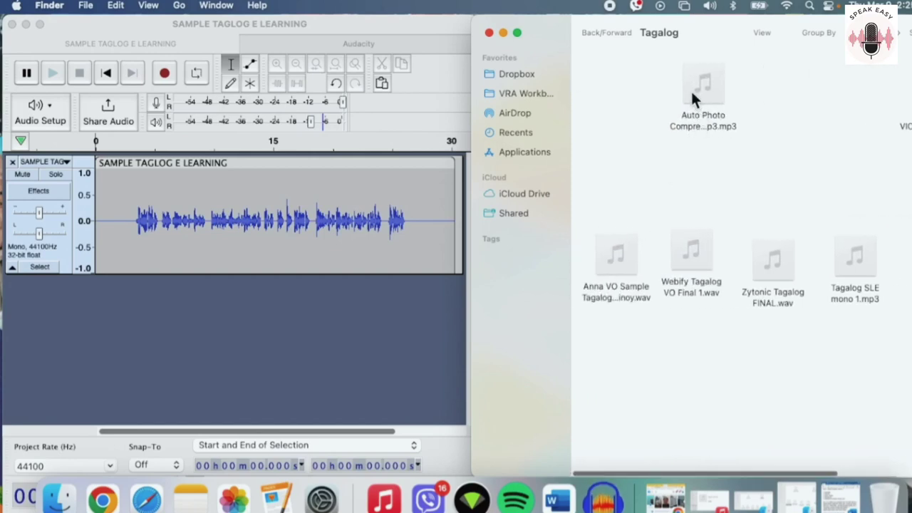
left_click_drag(887, 117, 344, 333)
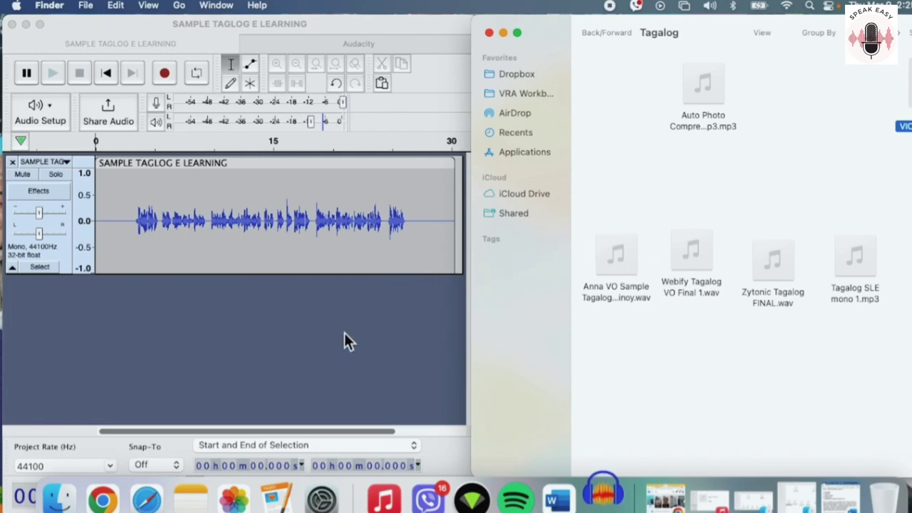
Restore Audacity to full screen and preview the top clip from 2.68 s.
left_click(40, 24)
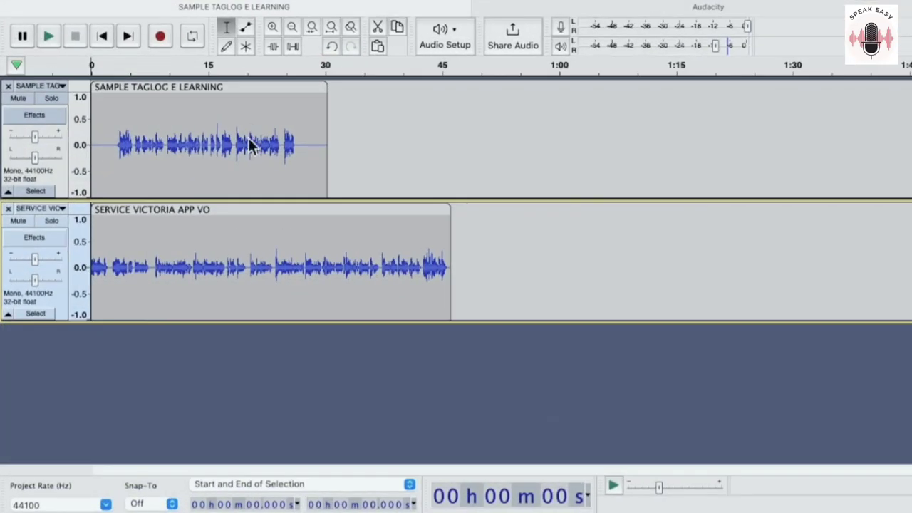
left_click(112, 148)
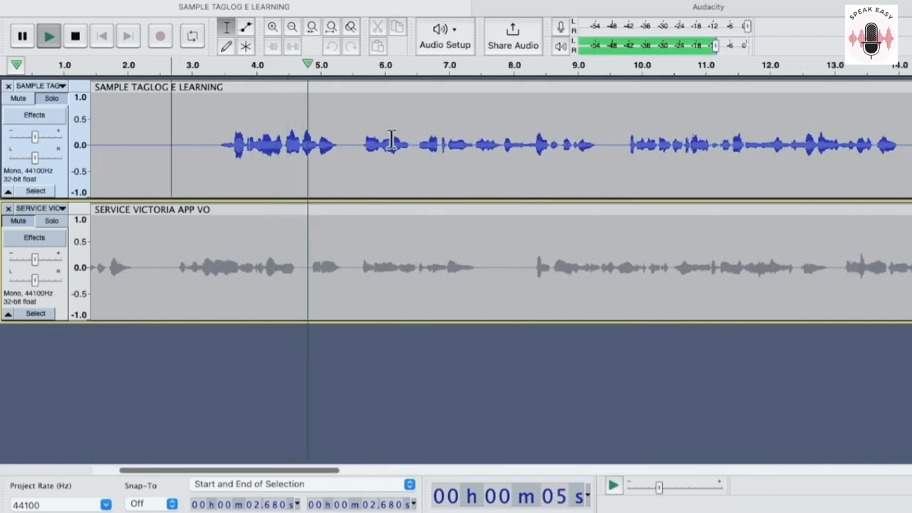
key("XF86AudioRaiseVolume")
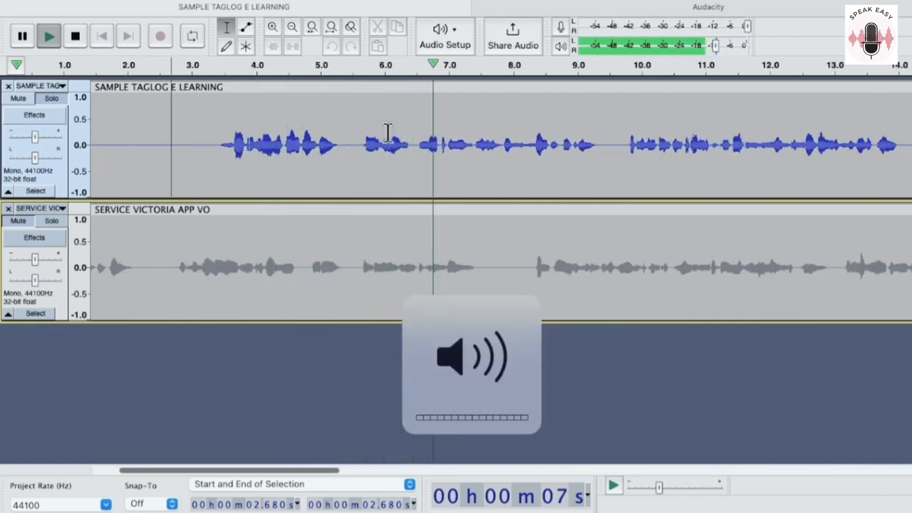
key("space")
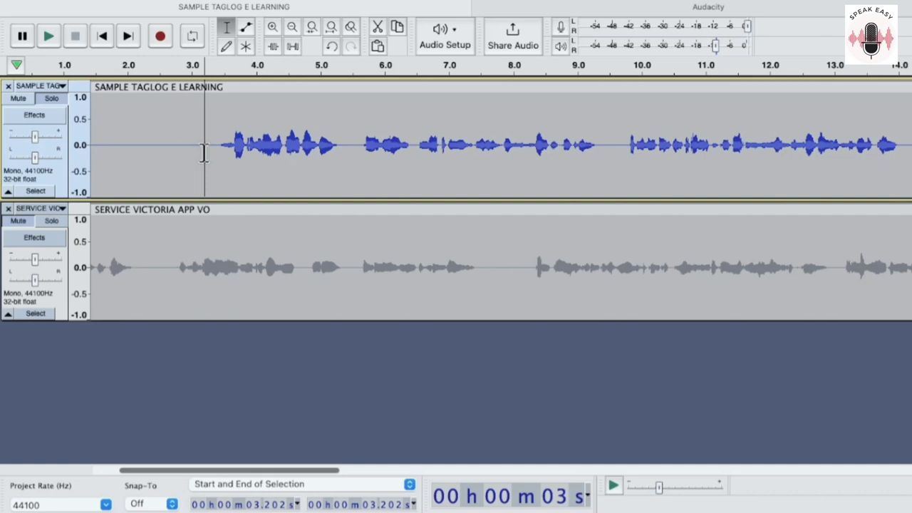
Normalize the whole SAMPLE TAGLOG E LEARNING clip to a -3.0 dB peak.
double_click(204, 156)
left_click(398, 6)
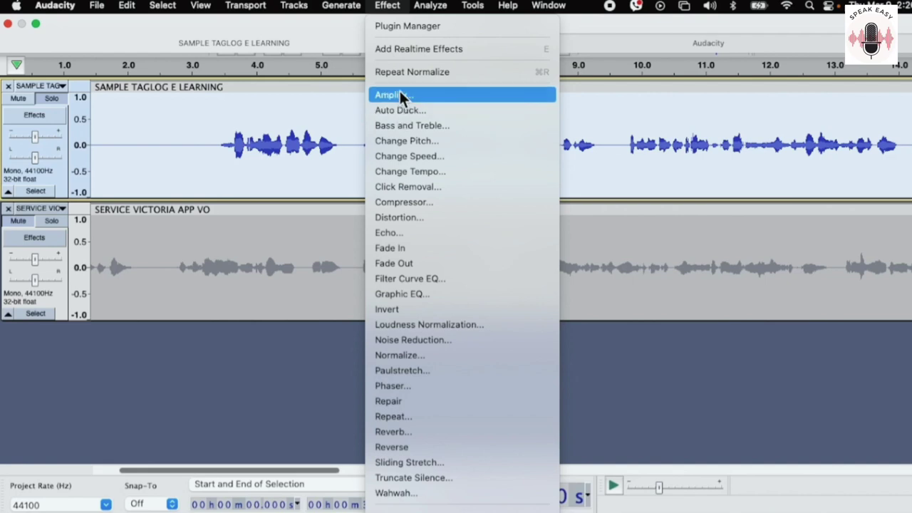
left_click(399, 354)
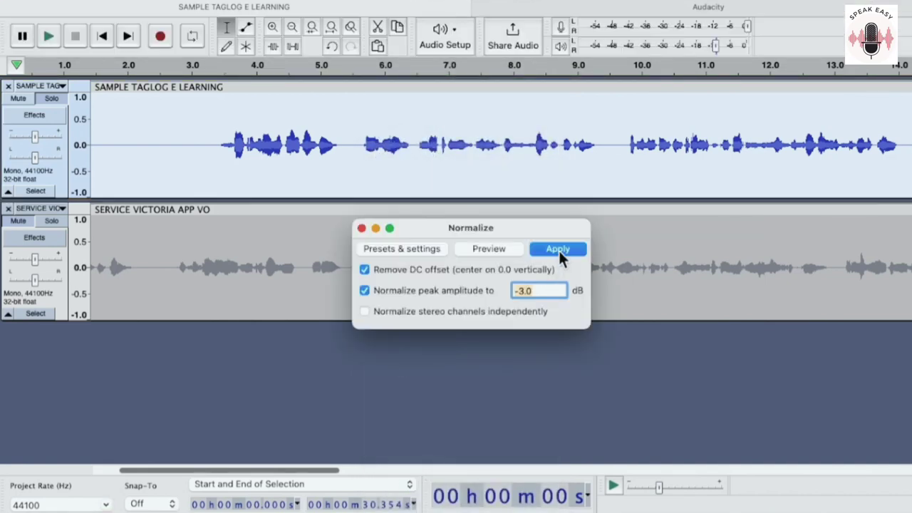
left_click(558, 249)
scroll(437, 168, "right", 15)
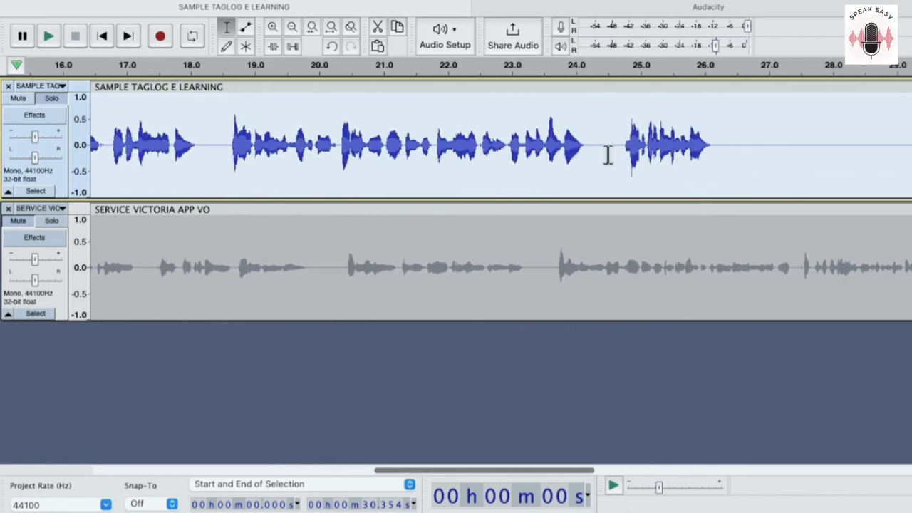
Delete the short pause of about 24.28–24.70 s before the final phrase.
left_click(619, 150)
key("space")
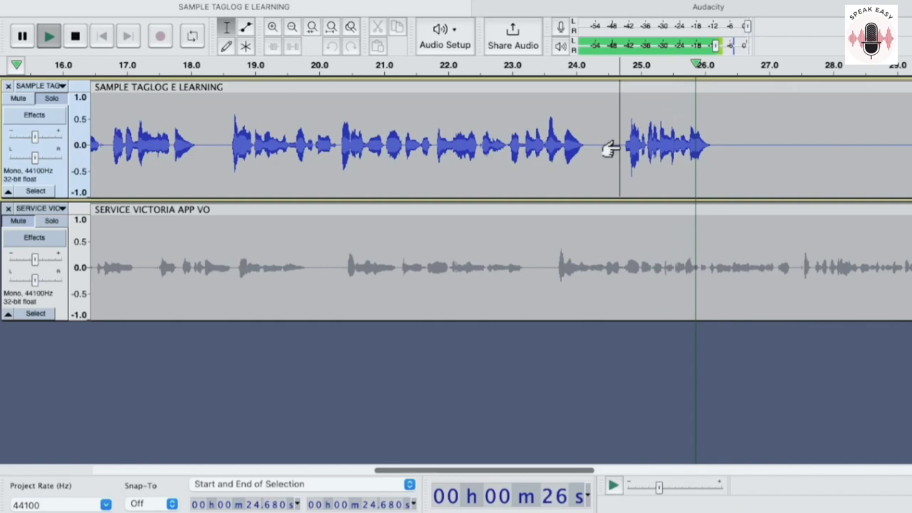
key("space")
left_click(225, 142)
key("space")
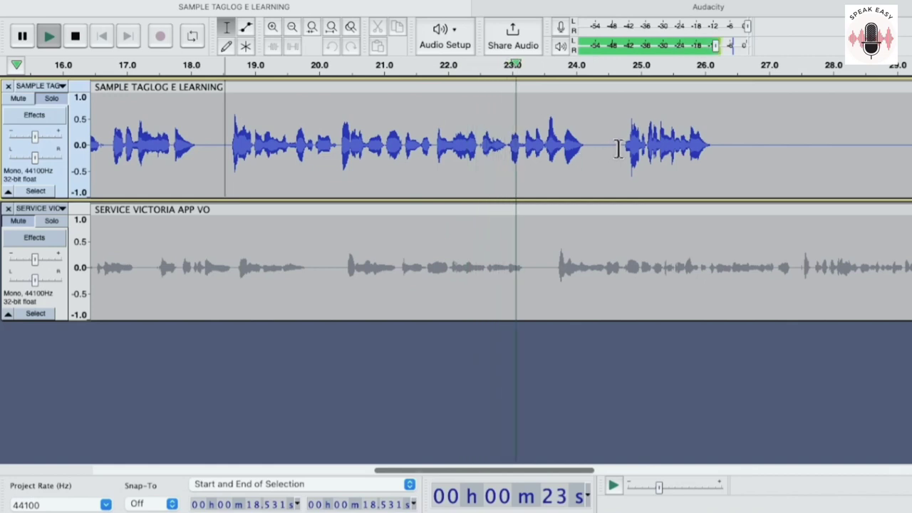
left_click_drag(621, 148, 594, 169)
key("space")
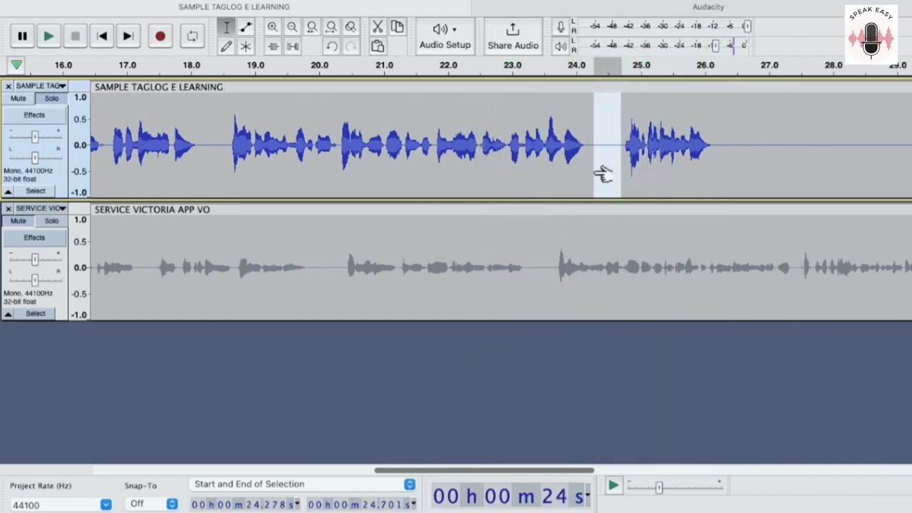
key("Delete")
Select the ad from 18.575 s to the clip end at 25.829 s.
left_click(225, 144)
key("space")
left_click_drag(225, 144, 684, 155)
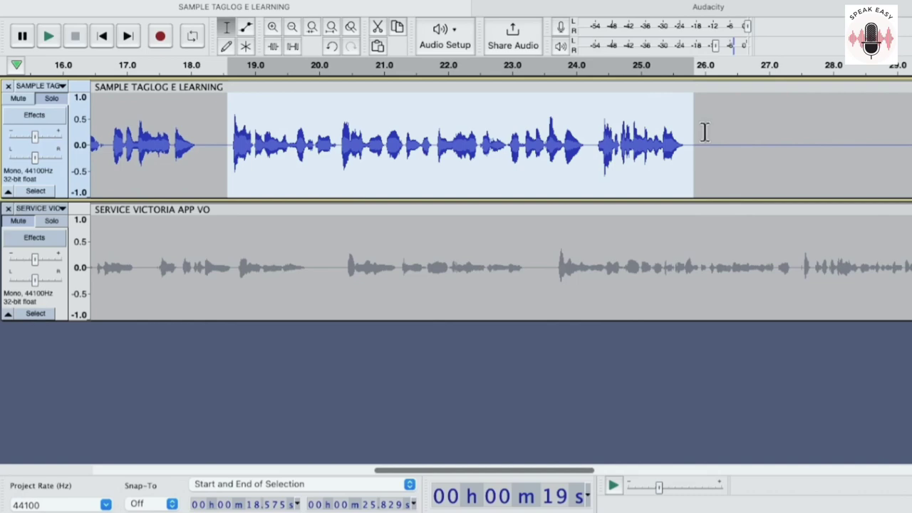
Paste the 7.25-second ad into the demo reel at 35.445 s and return to the source project.
mouse_move(681, 23)
left_click(581, 47)
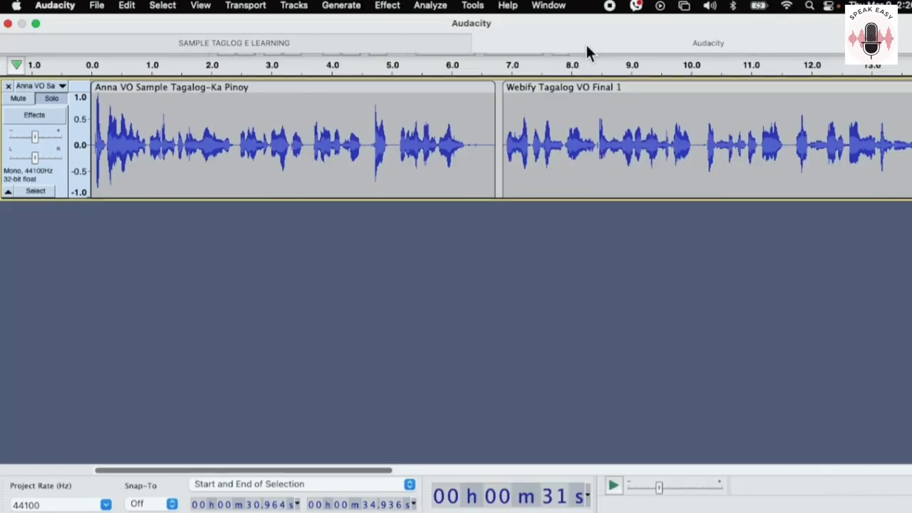
scroll(574, 169, "right", 10)
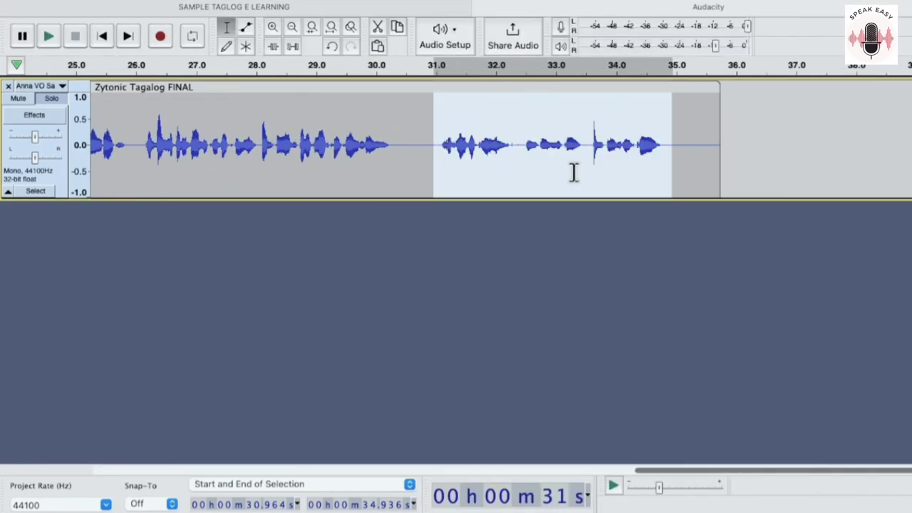
left_click(702, 147)
key("super+v")
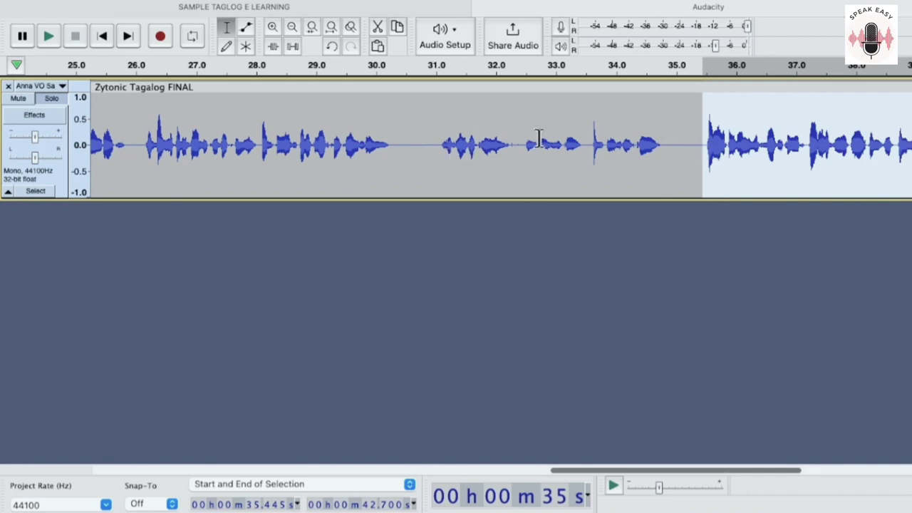
mouse_move(354, 8)
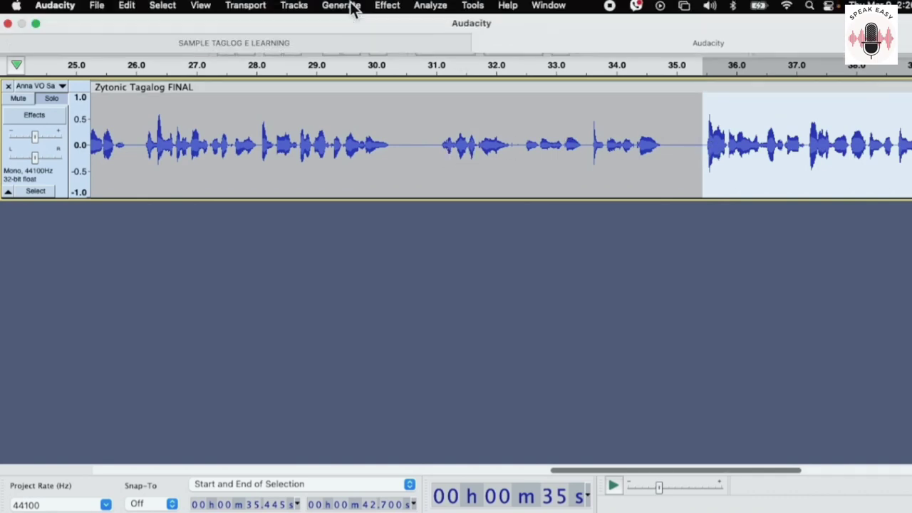
left_click(347, 42)
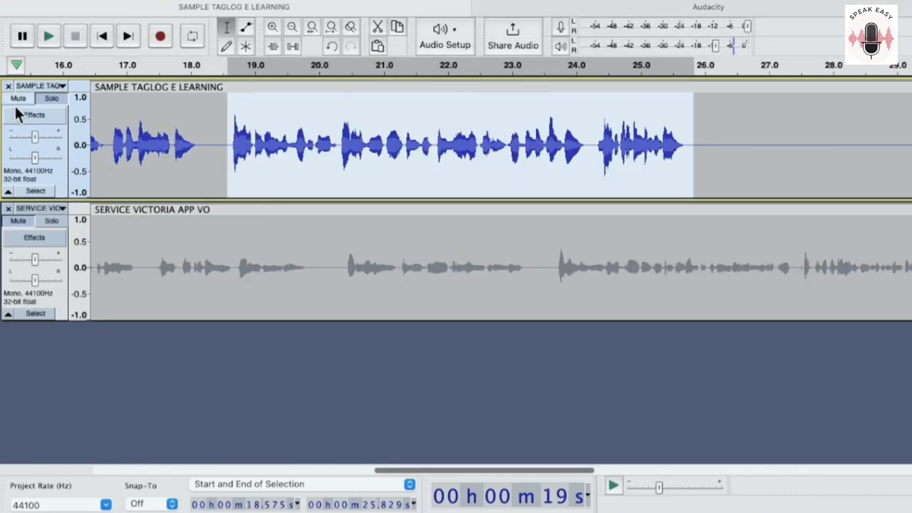
Delete the SAMPLE TAGLOG E LEARNING track and play SERVICE VICTORIA APP VO from 8.27 s.
left_click(8, 86)
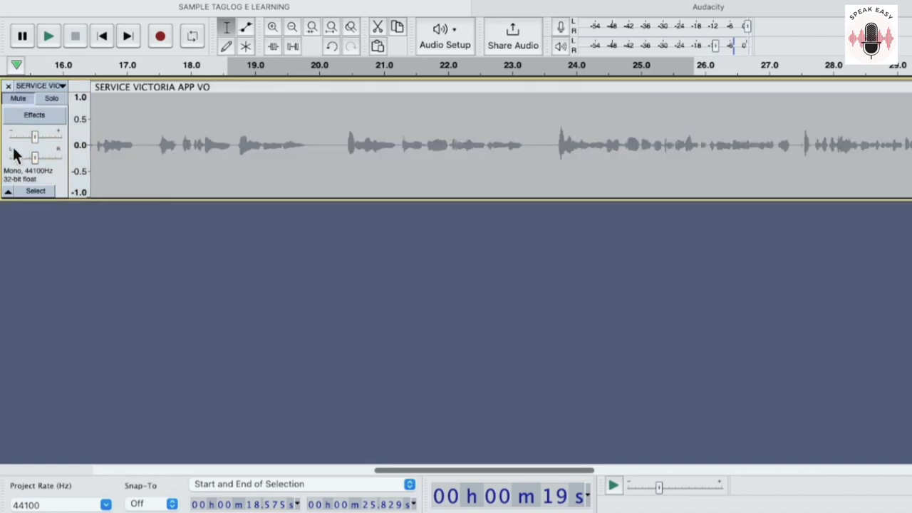
left_click(15, 151)
scroll(307, 158, "left", 10)
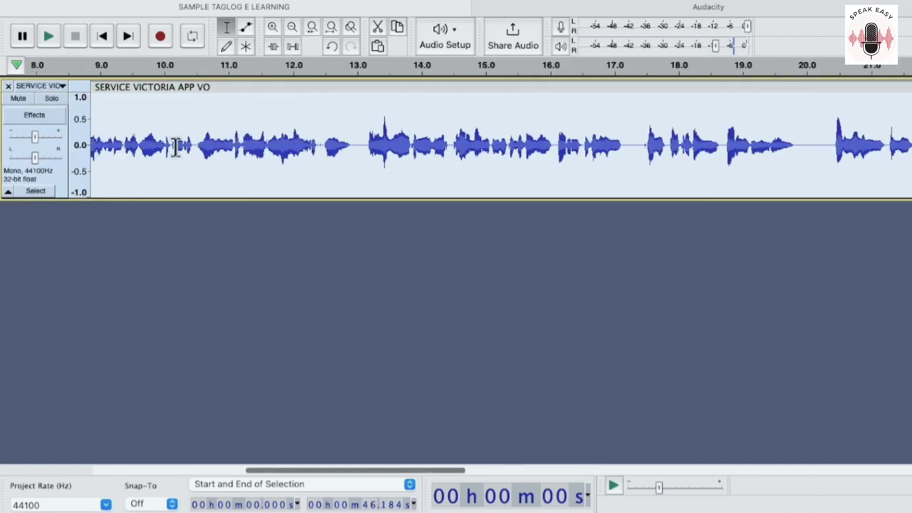
scroll(313, 149, "down", 3)
left_click(326, 145)
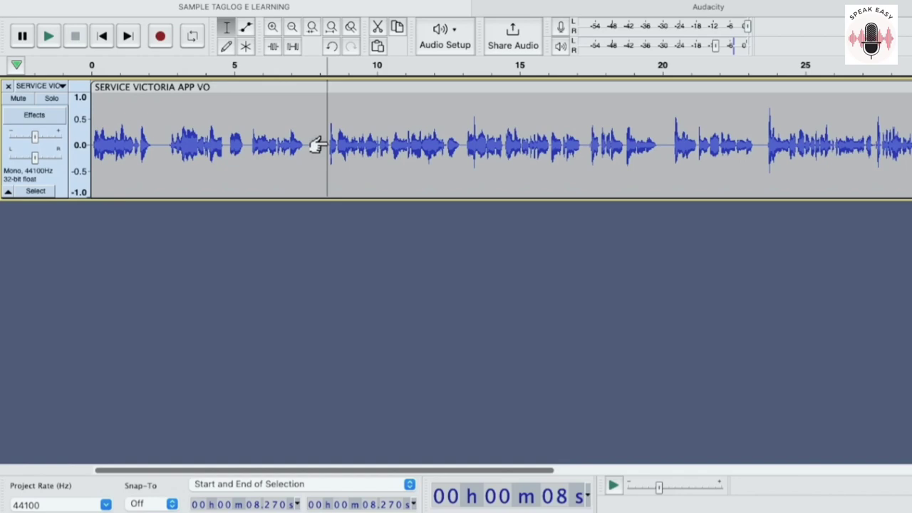
key("space")
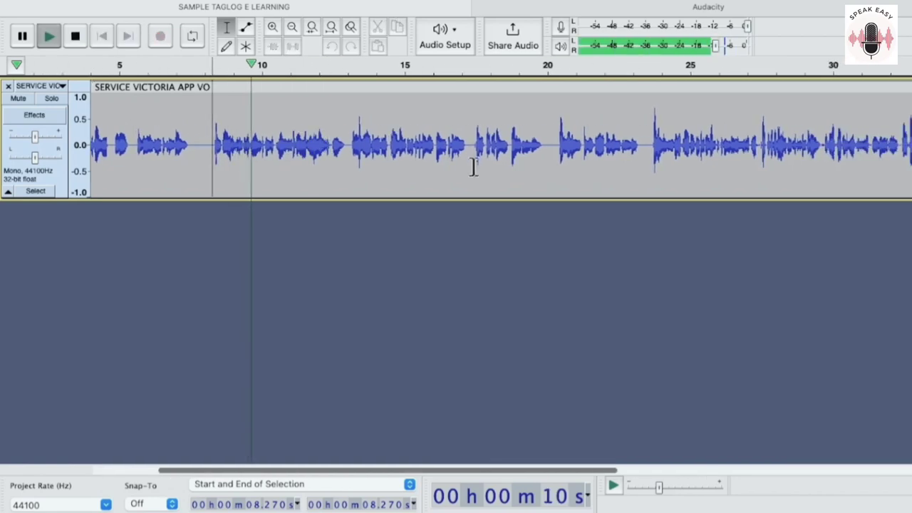
Select the last ad in SERVICE VICTORIA APP VO from 37.164 s to 45.747 s.
scroll(570, 156, "down", 3)
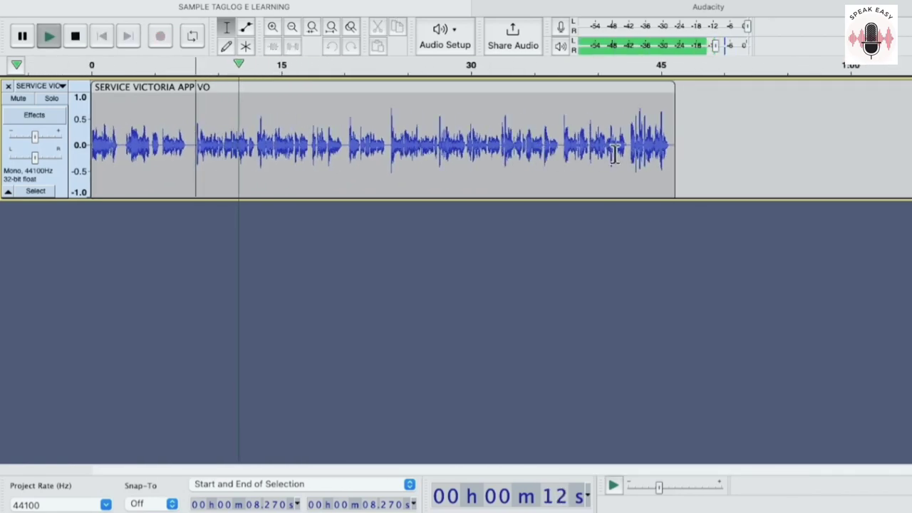
left_click(621, 156)
scroll(621, 155, "up", 3)
left_click(300, 145)
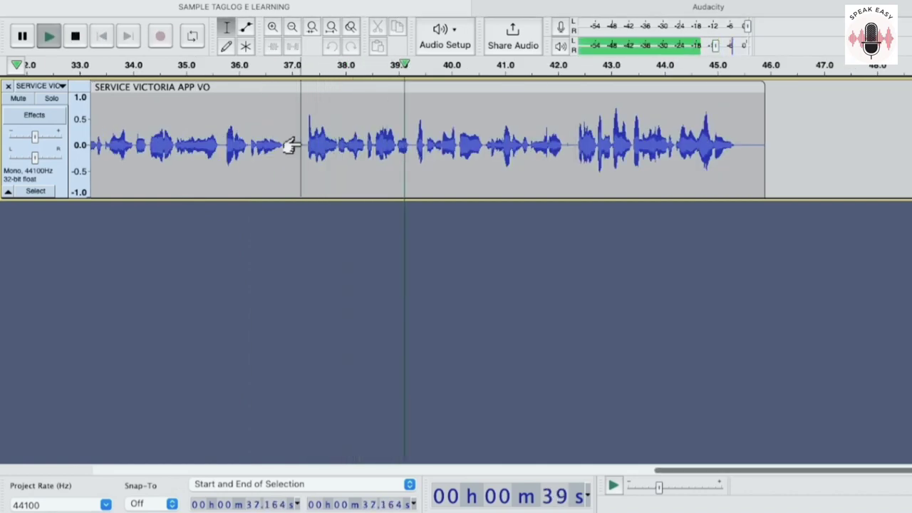
left_click_drag(291, 144, 748, 165)
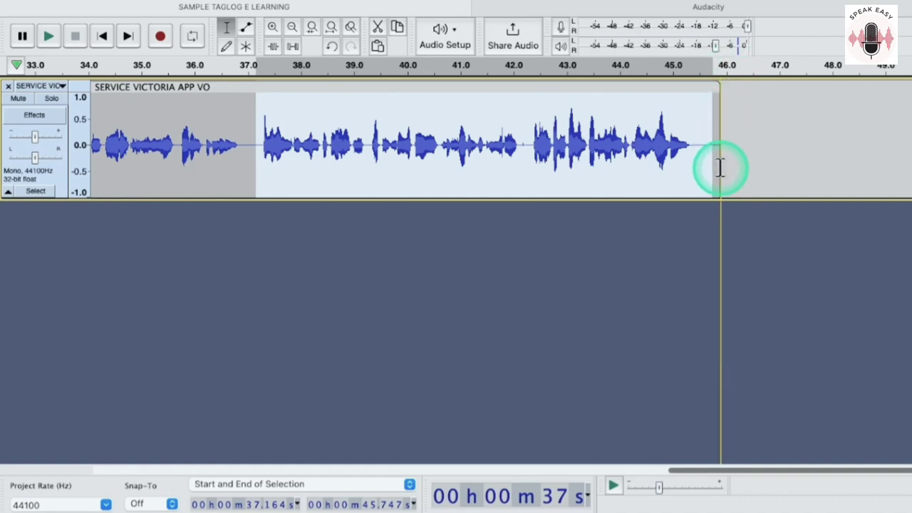
scroll(562, 174, "left", 15)
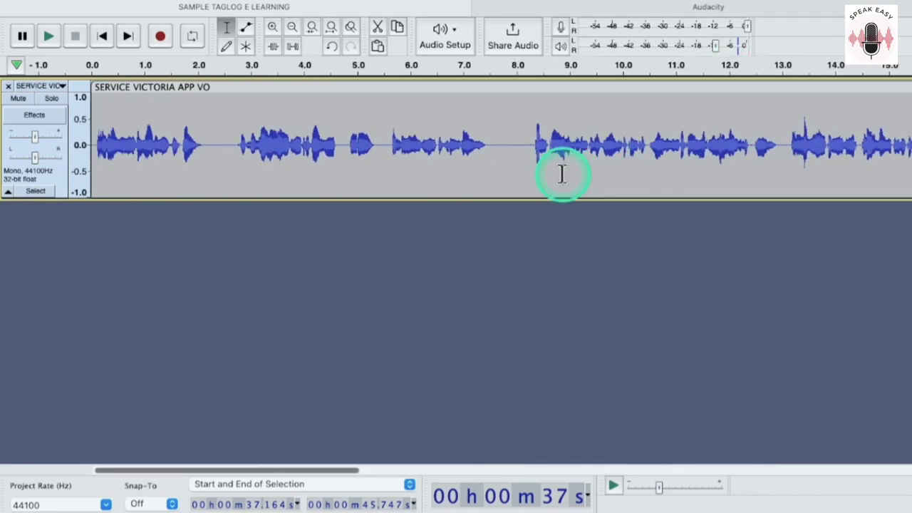
scroll(562, 174, "down", 3)
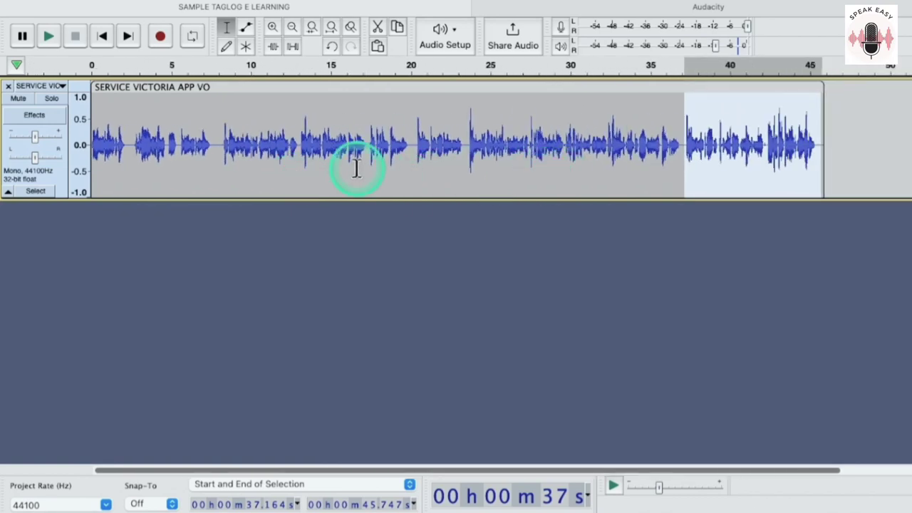
Silence the 2.15–2.79 s gap, paste extra silence at 2.756 s, and select the 2.138–3.418 s gap.
scroll(349, 160, "up", 3)
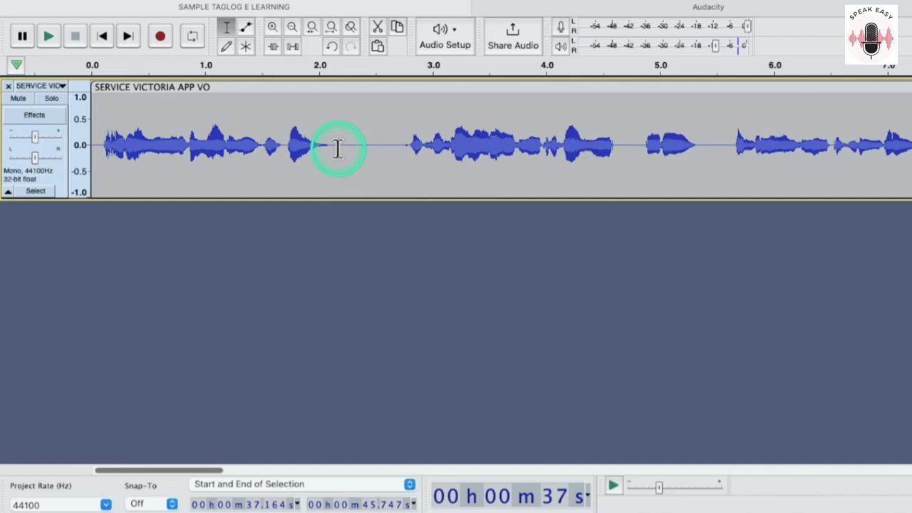
left_click_drag(334, 146, 394, 166)
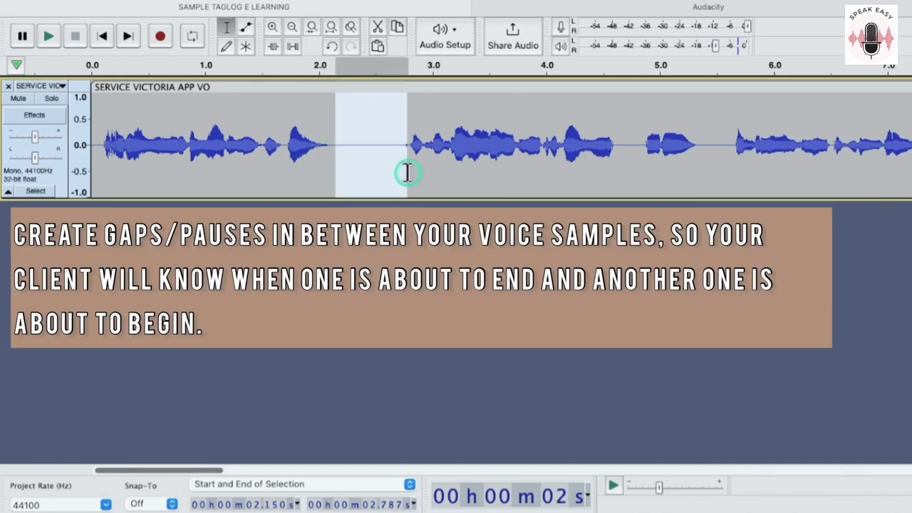
left_click(293, 47)
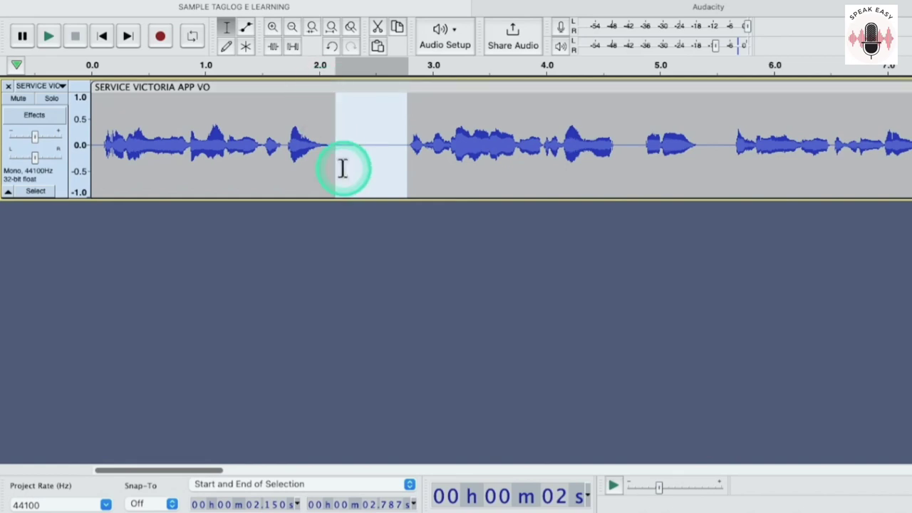
left_click(404, 147)
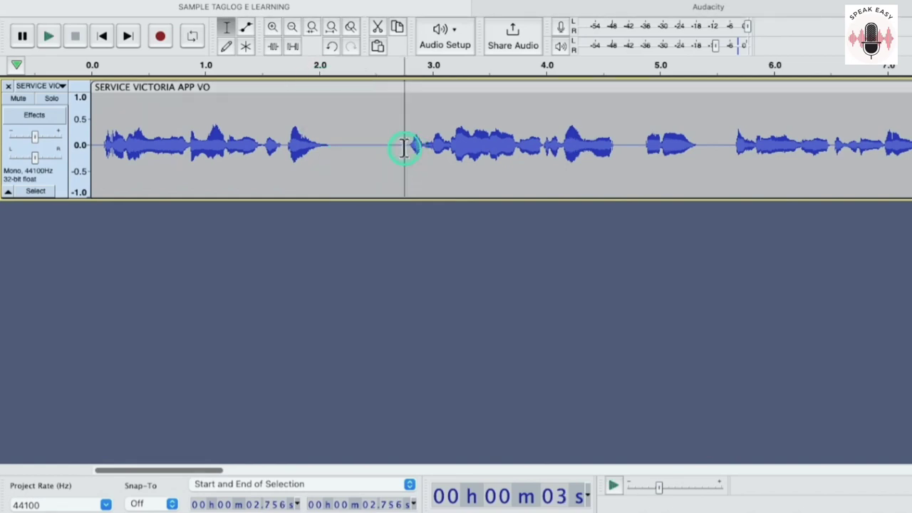
key("ctrl+v")
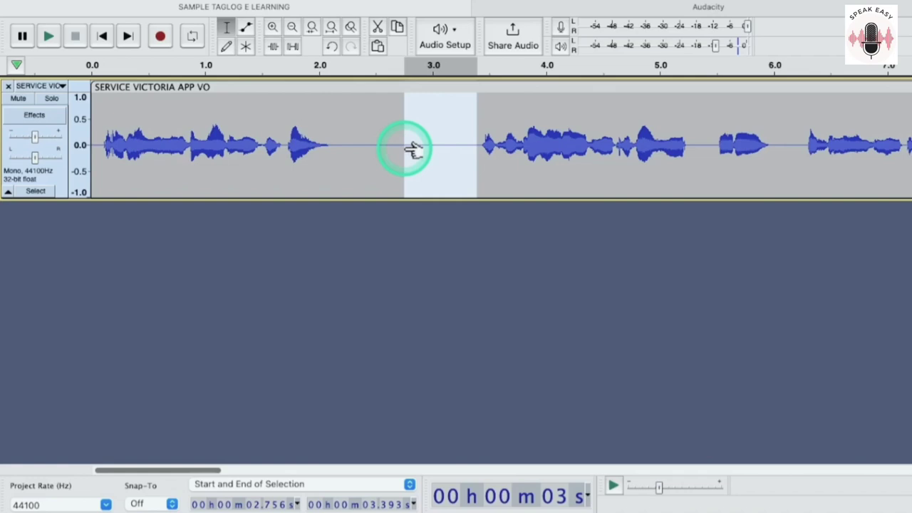
left_click_drag(333, 145, 478, 175)
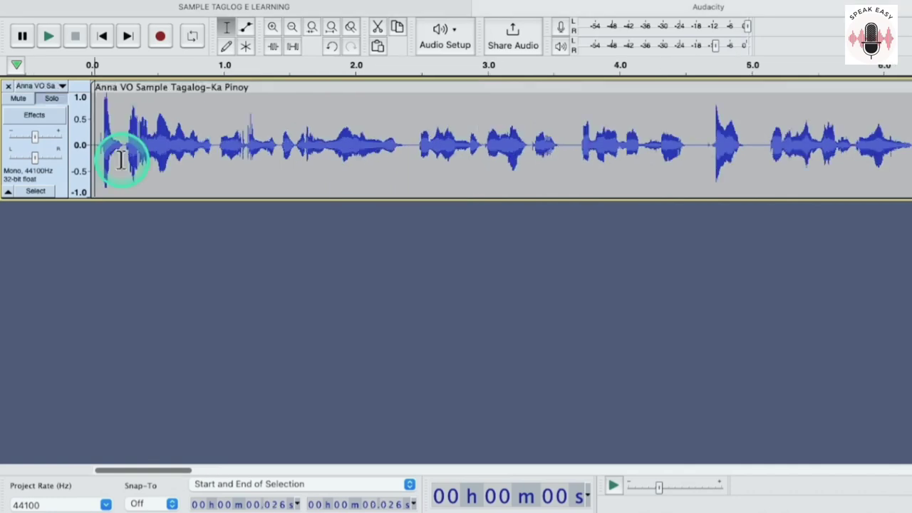
Play the Zytonic Tagalog FINAL clip from near its start across the join into Anna VO.
scroll(122, 152, "up", 5)
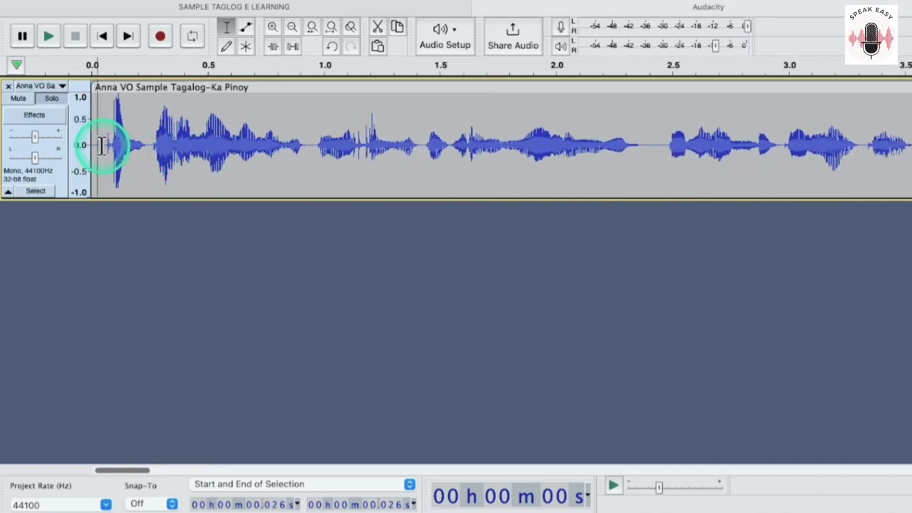
left_click_drag(105, 145, 41, 142)
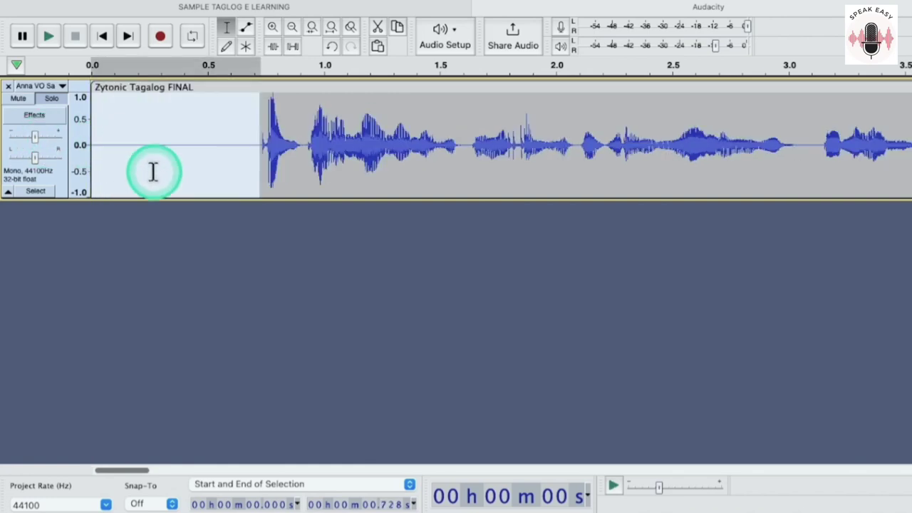
left_click(177, 175)
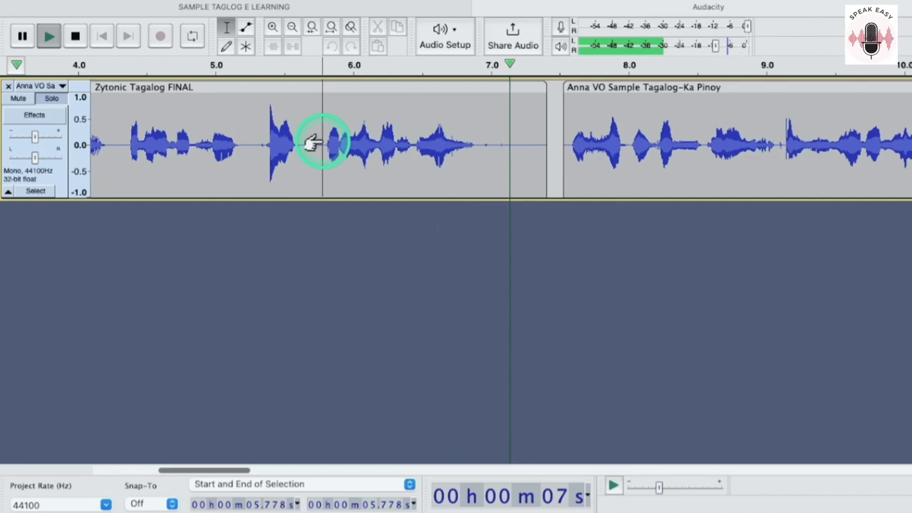
key("space")
Nudge the following voice sample slightly later and play from 6.476 s.
left_click_drag(490, 147, 567, 178)
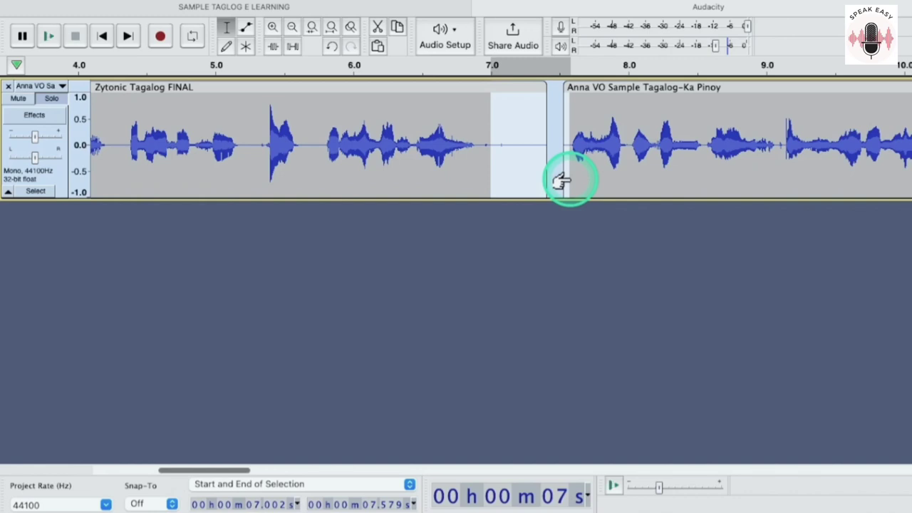
left_click_drag(560, 180, 569, 178)
left_click(418, 151)
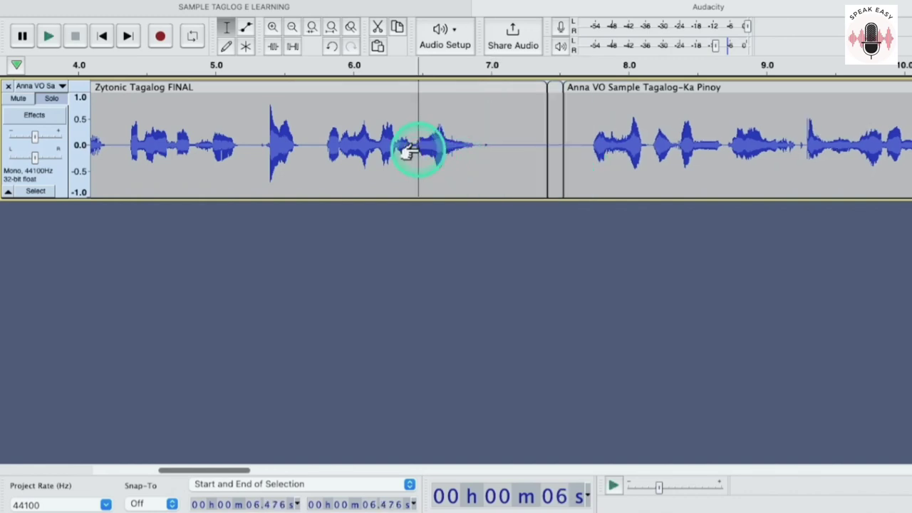
key("space")
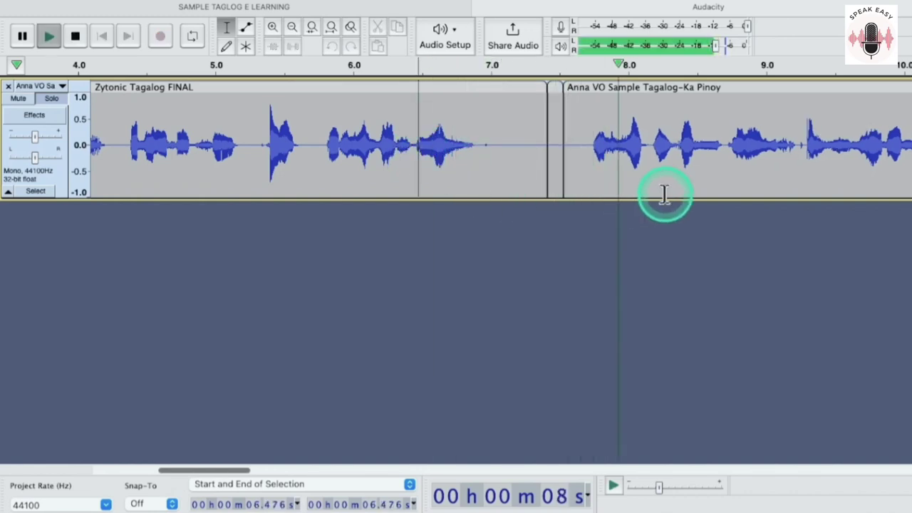
scroll(662, 193, "right", 2)
scroll(663, 193, "right", 3)
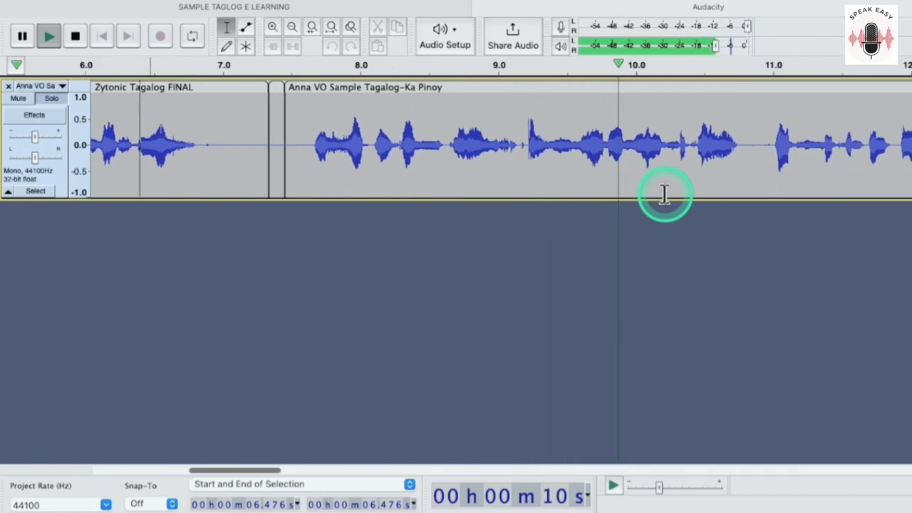
scroll(664, 193, "right", 3)
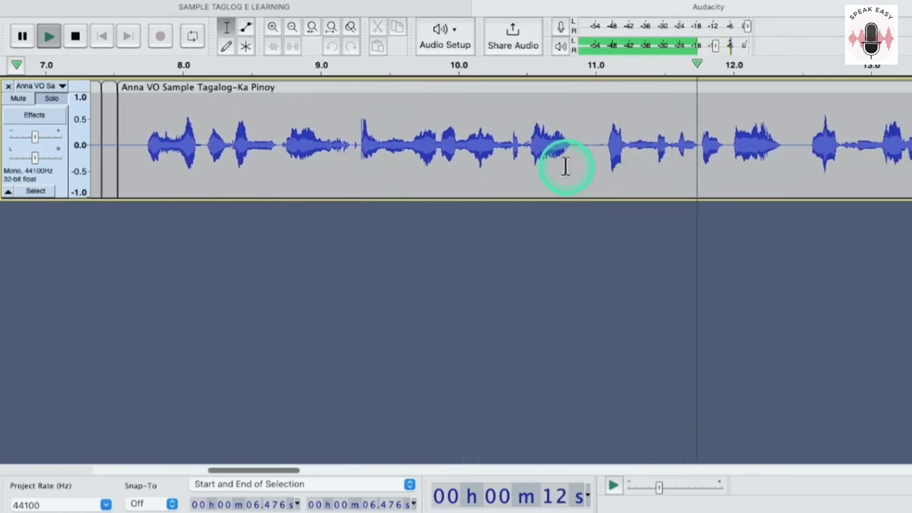
key("space")
Locate the pauses near 11 s and 15 s and split the clip at the 15 s pause.
left_click_drag(574, 146, 595, 164)
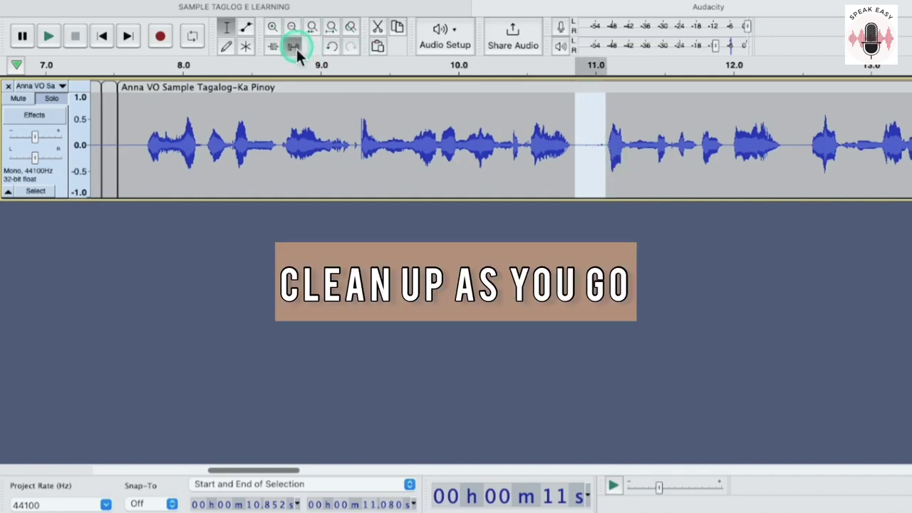
left_click(500, 151)
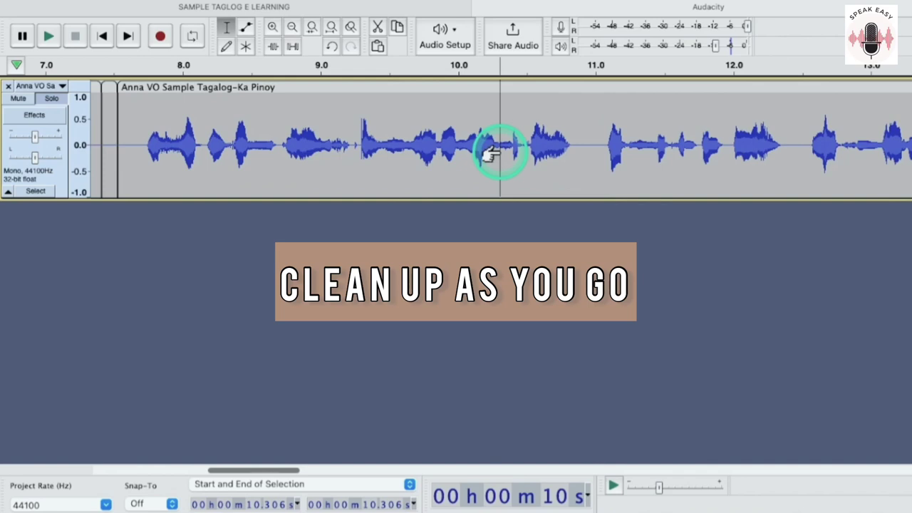
key("space")
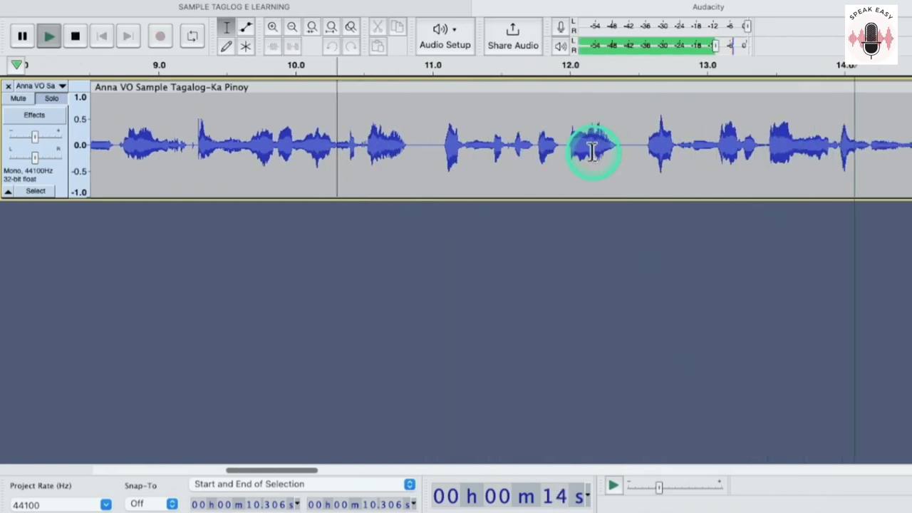
scroll(591, 151, "down", 2)
key("space")
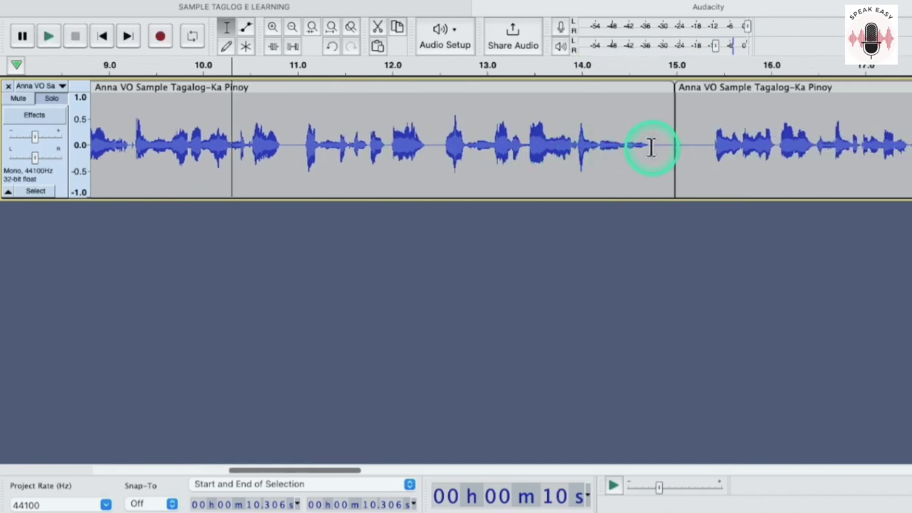
left_click_drag(650, 146, 711, 175)
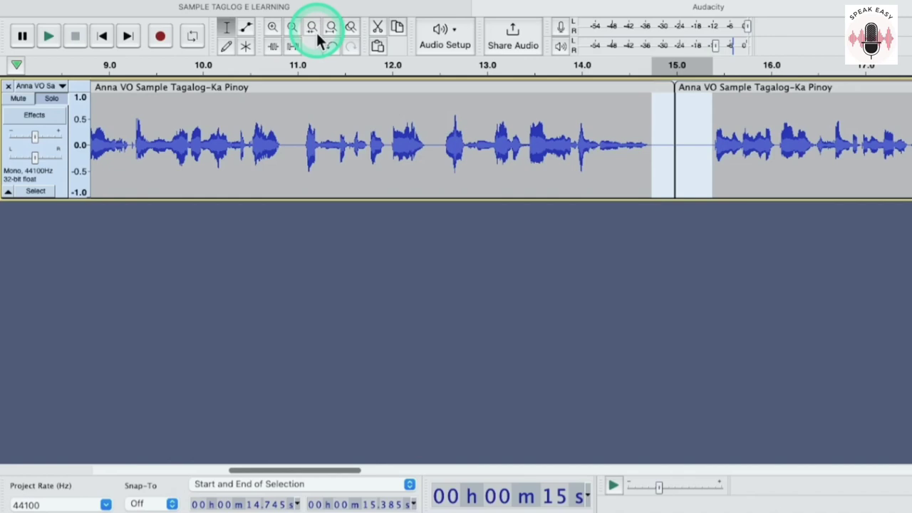
key("ctrl+z")
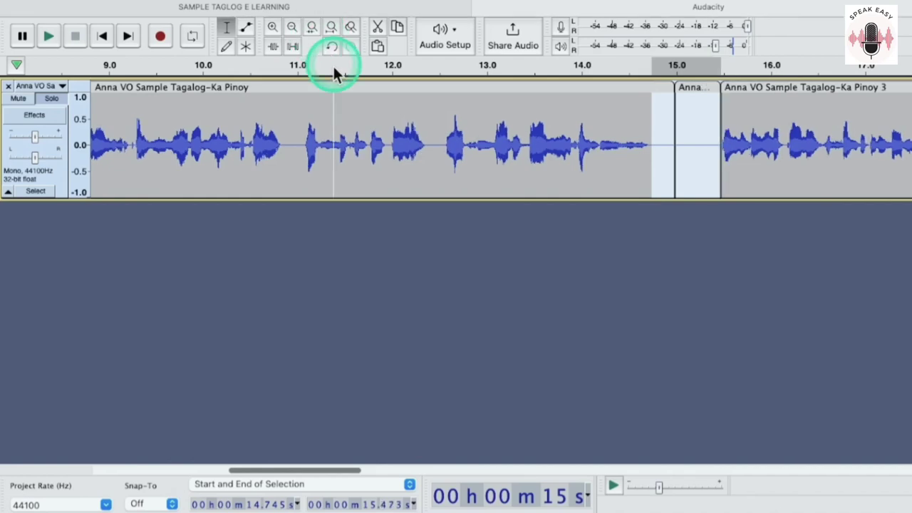
Play from 14.053 s to check the cut, zooming out to see the following clips.
left_click(585, 135)
key("space")
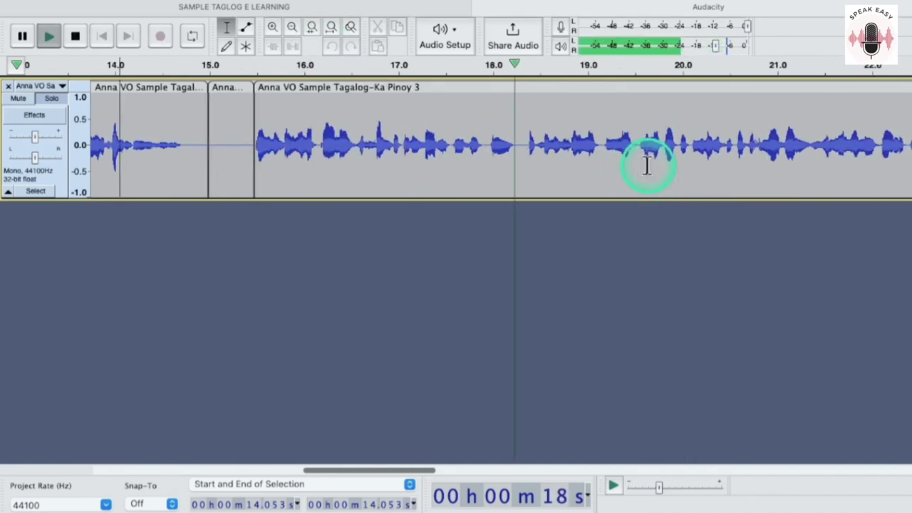
left_click(485, 139)
key("ctrl+1")
key("ctrl+2")
Split the clip at the 22.735–23.491 s pause.
left_click(385, 142)
key("space")
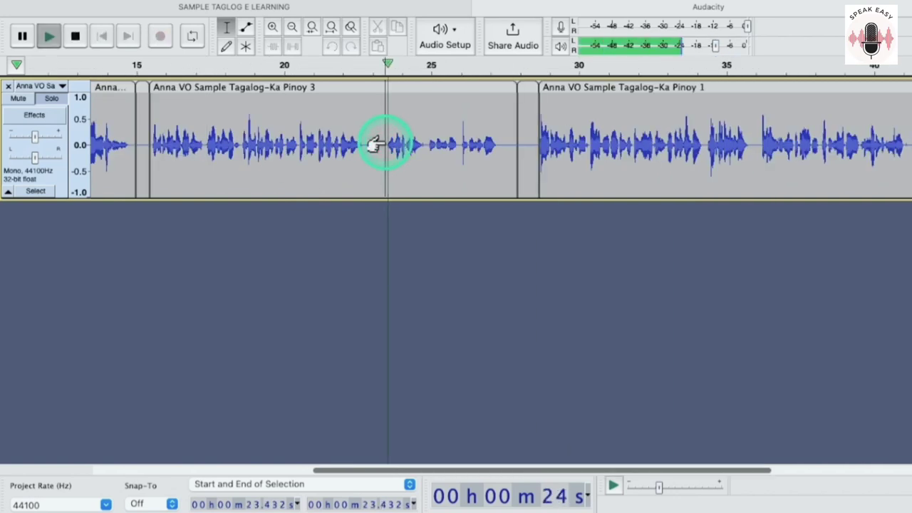
key("ctrl+1")
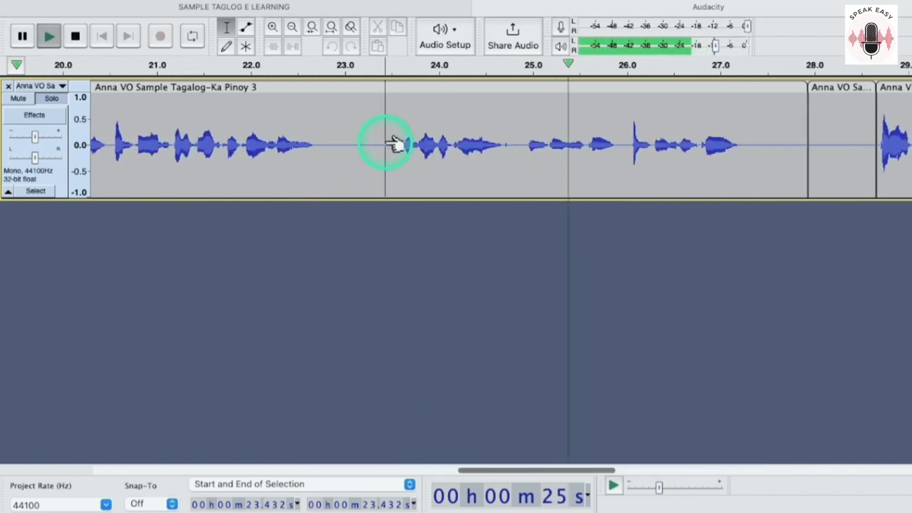
key("space")
left_click_drag(318, 142, 390, 175)
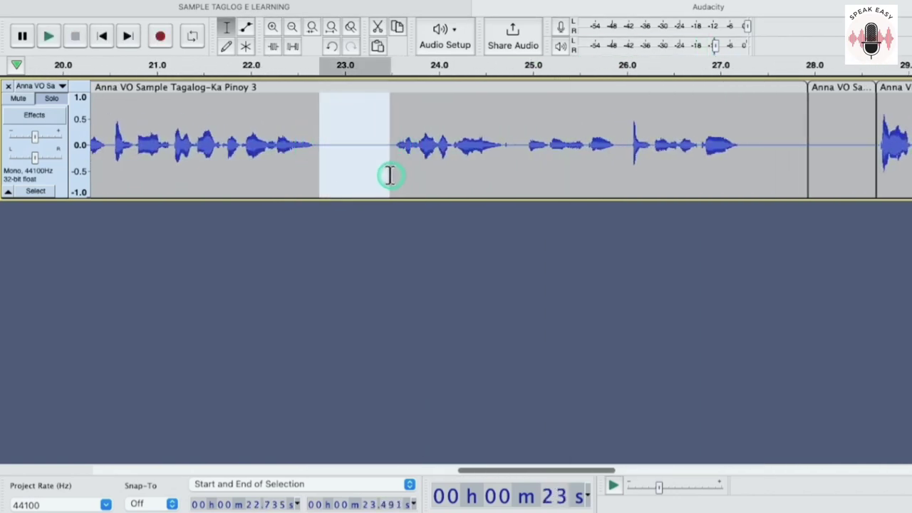
key("space")
key("ctrl+i")
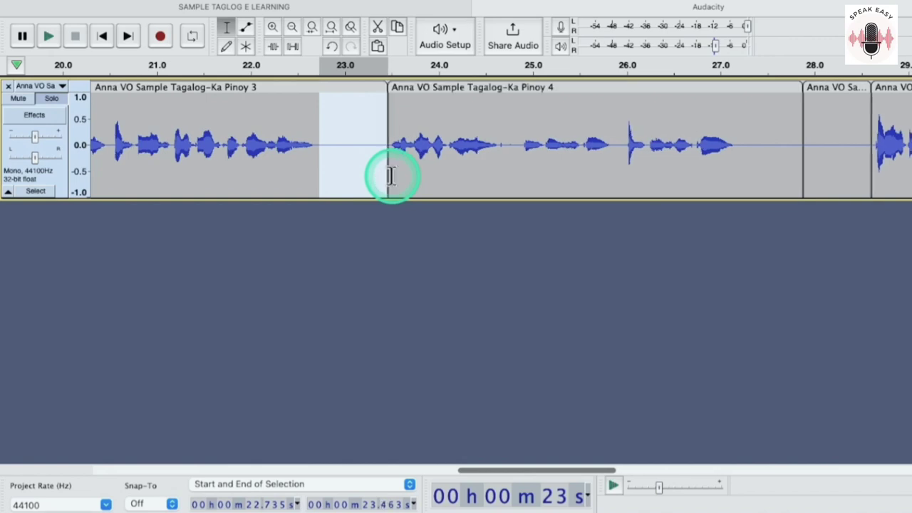
Play through 28.5–34 s and select the 35.732–36.070 s pause.
scroll(698, 148, "right", 5)
left_click(703, 149)
key("space")
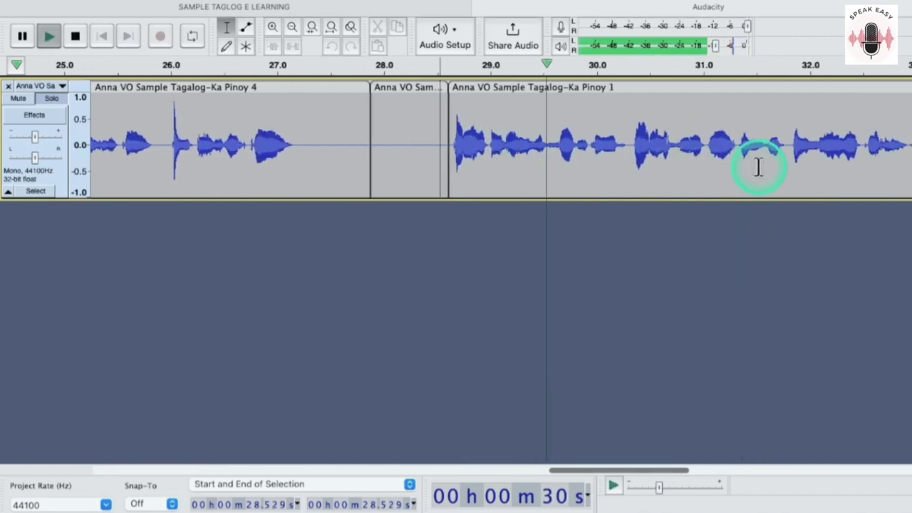
key("space")
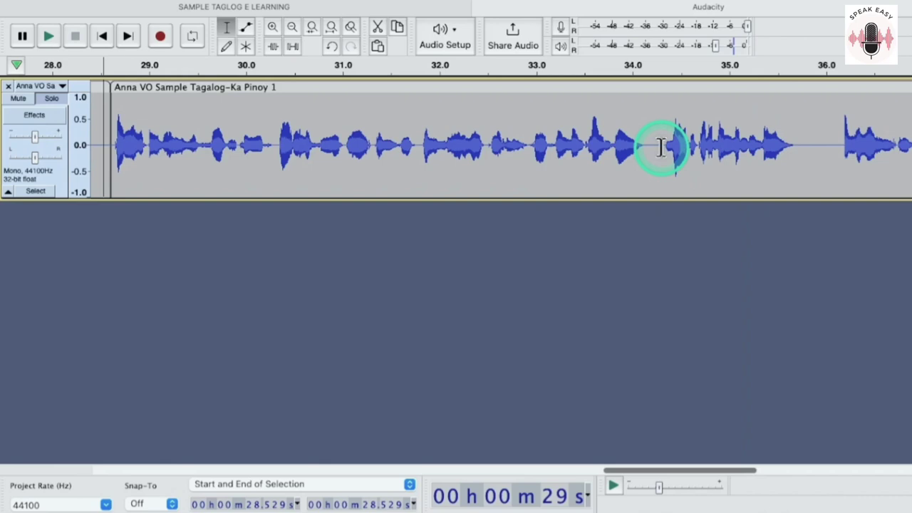
left_click(661, 148)
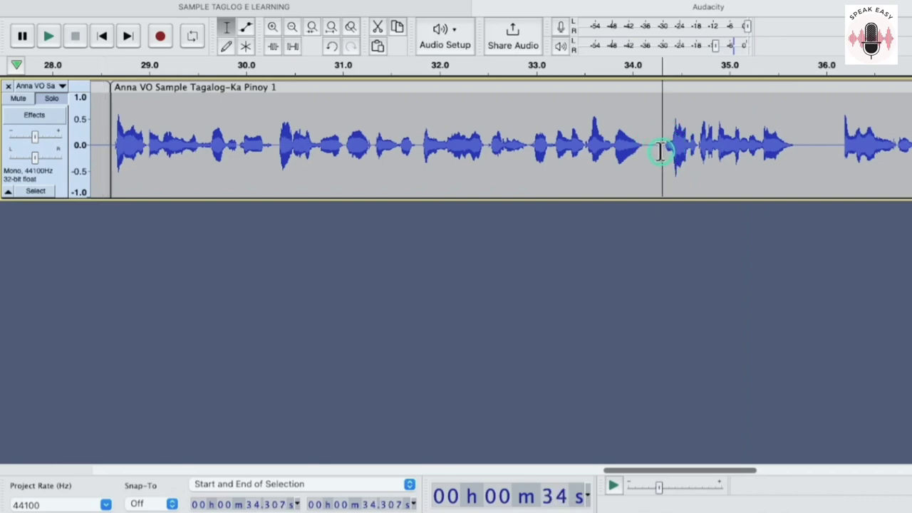
left_click(583, 147)
key("space")
key("space")
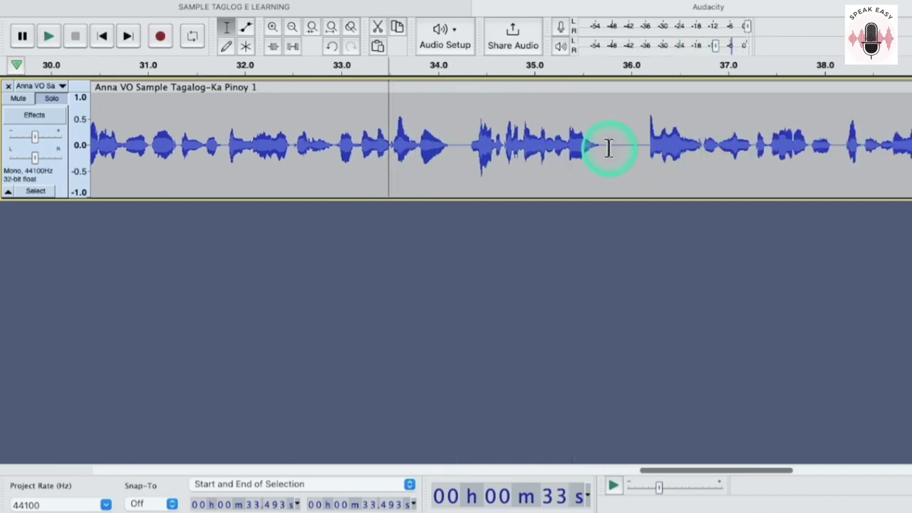
left_click_drag(607, 147, 637, 164)
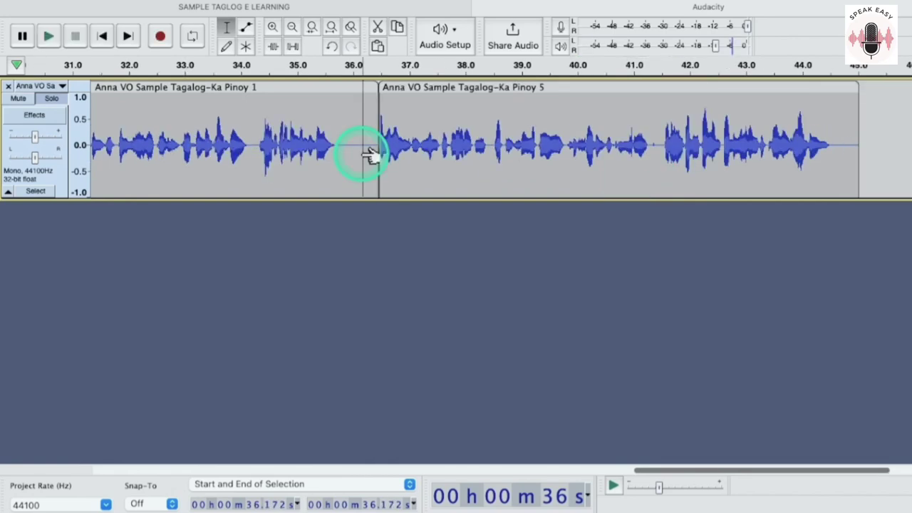
key("space")
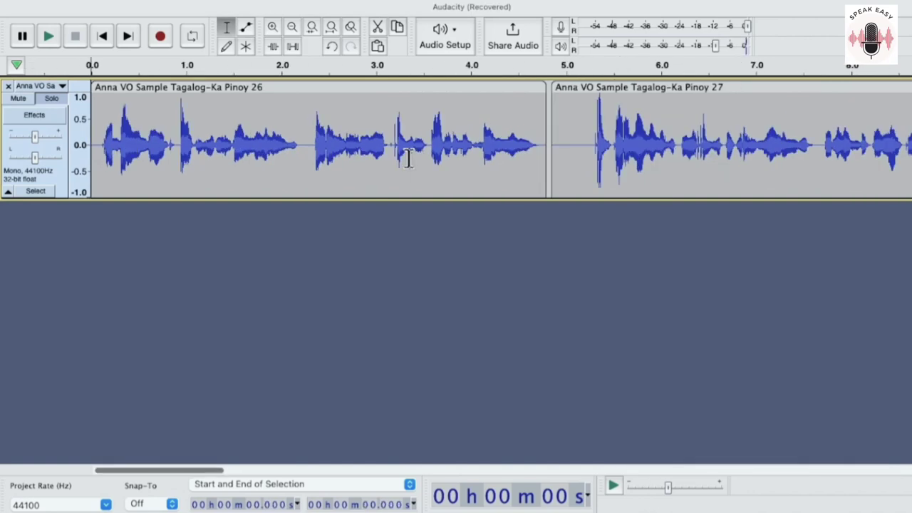
Boost the 13.217–17.475 s clip by about 3 dB with Amplify.
scroll(408, 158, "down", 10)
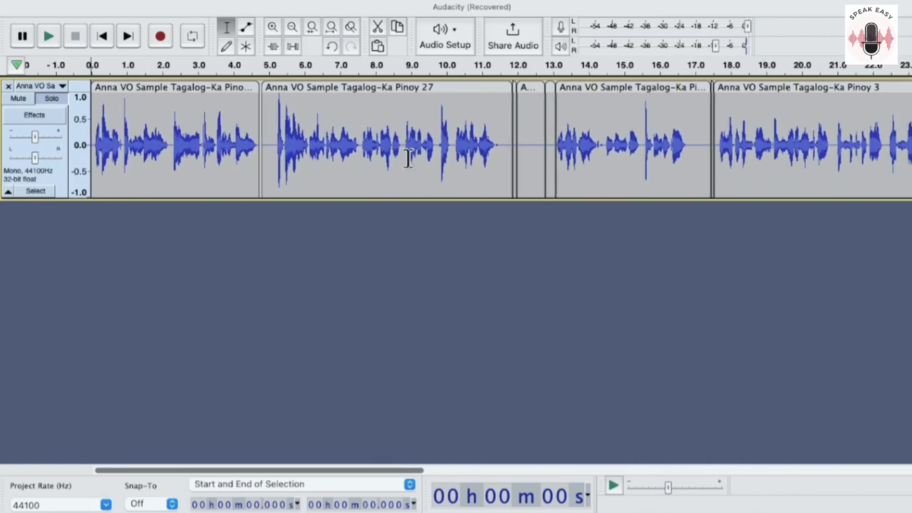
scroll(407, 158, "down", 2)
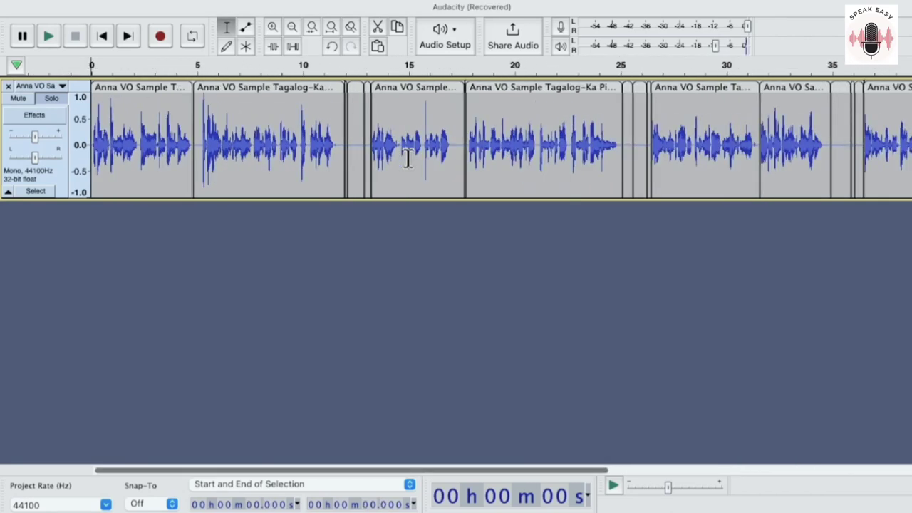
scroll(573, 160, "right", 4)
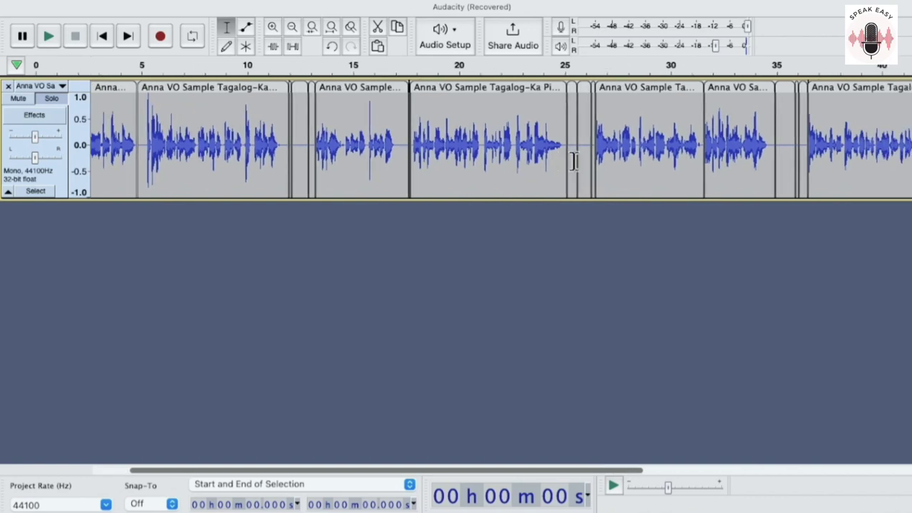
scroll(573, 161, "left", 4)
scroll(271, 143, "right", 20)
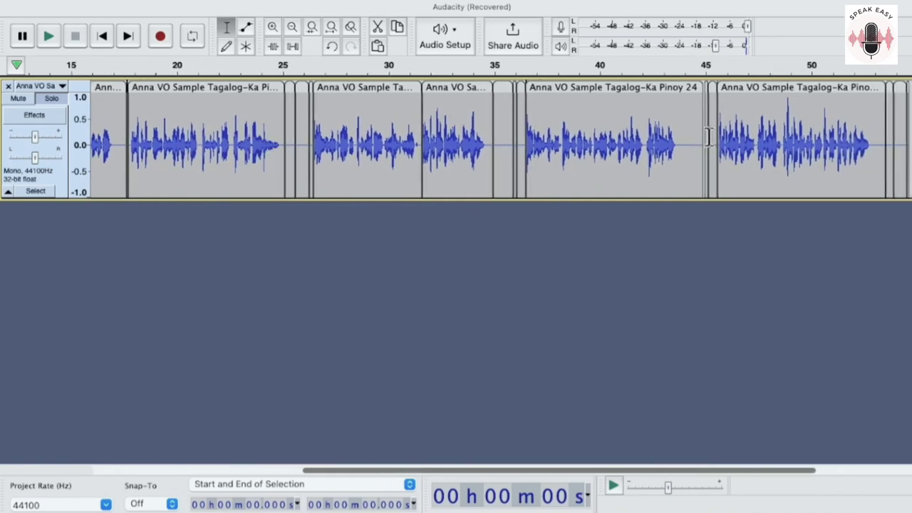
scroll(644, 143, "left", 20)
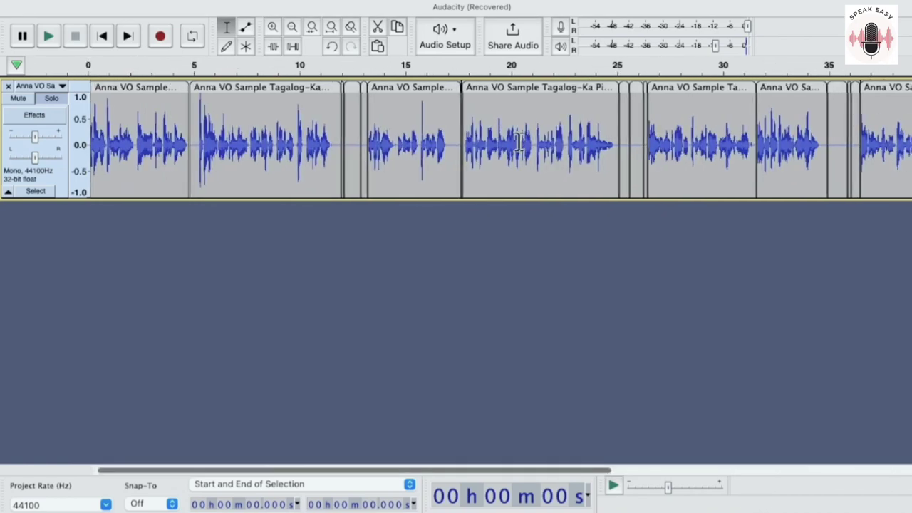
left_click_drag(457, 144, 368, 156)
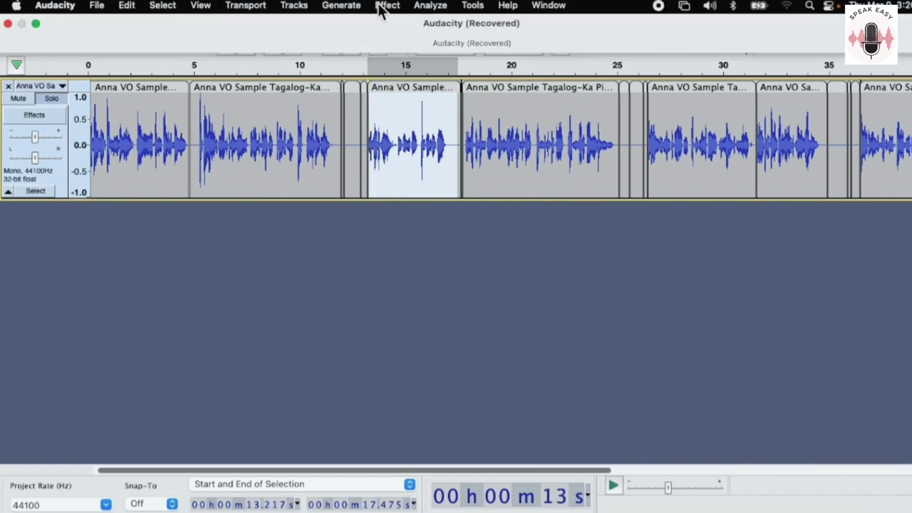
left_click(385, 6)
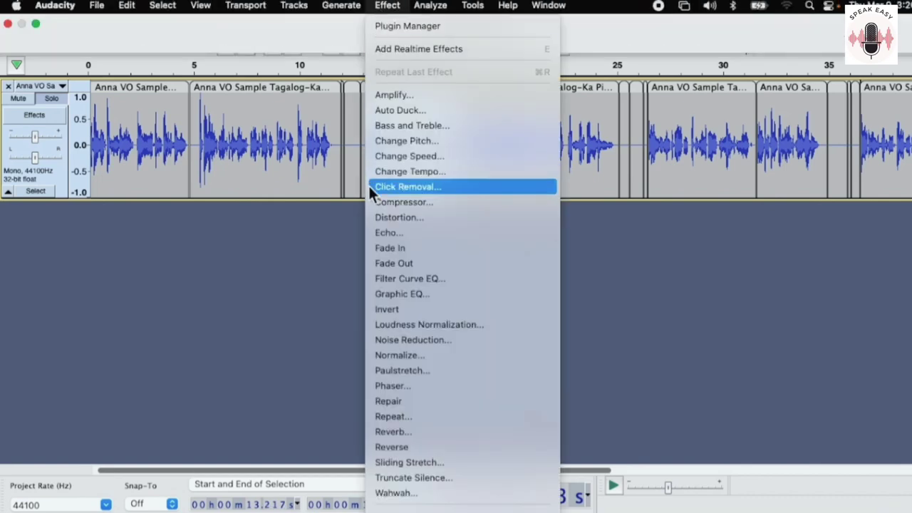
left_click(393, 95)
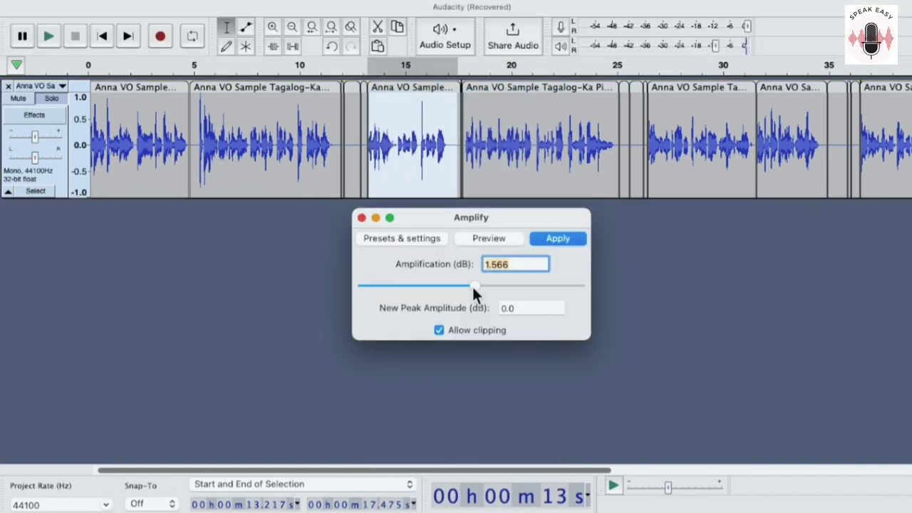
type("2.9")
left_click_drag(475, 285, 478, 285)
left_click(557, 239)
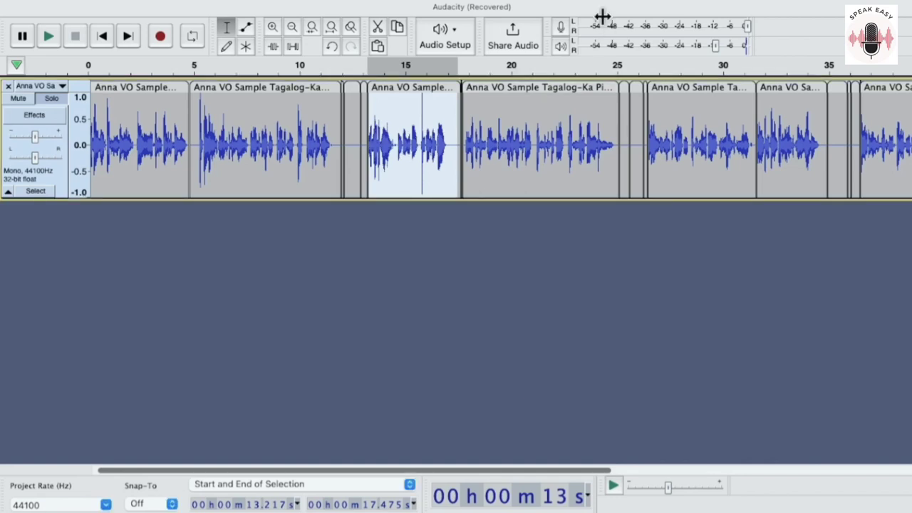
Play the reel back from about 10.6 s.
mouse_move(616, 4)
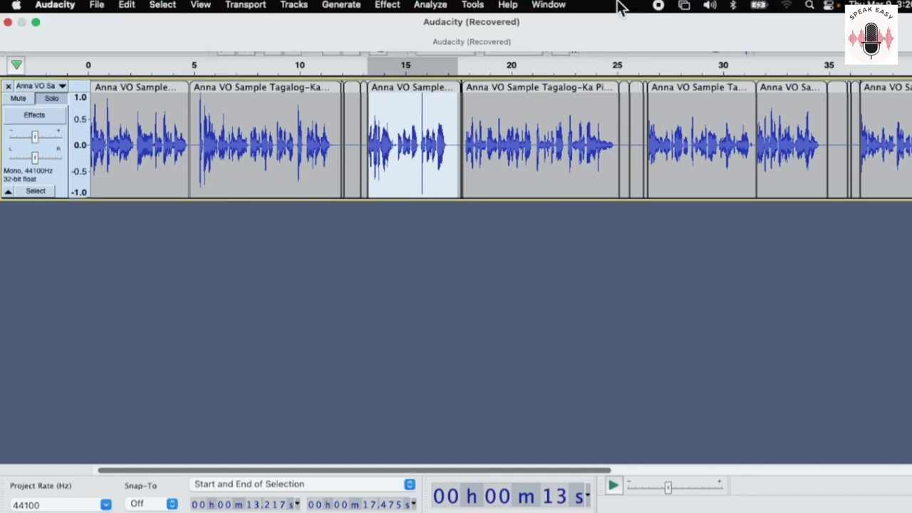
left_click(311, 146)
key("space")
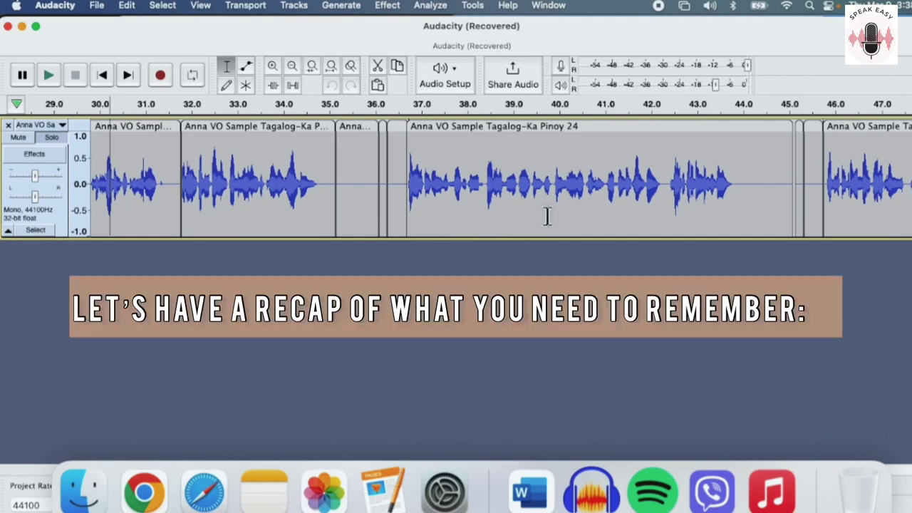
scroll(546, 217, "left", 5)
scroll(546, 217, "left", 10)
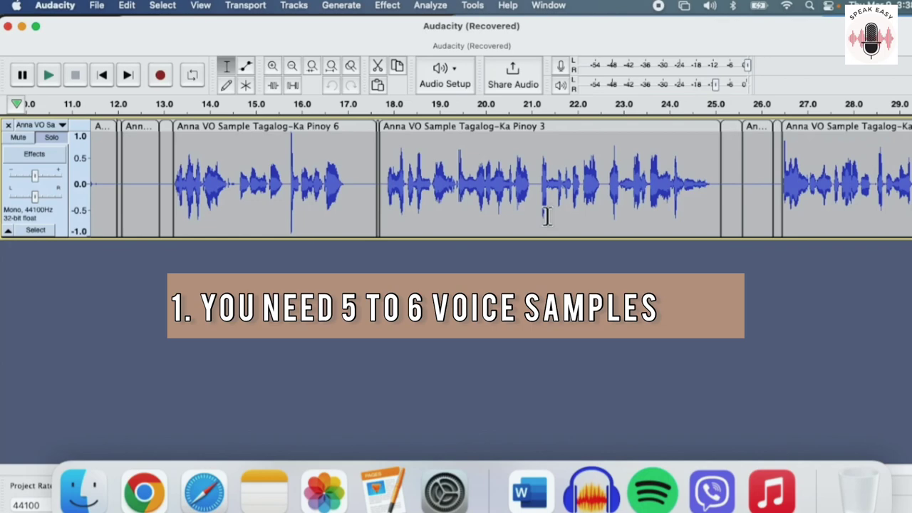
scroll(546, 216, "right", 20)
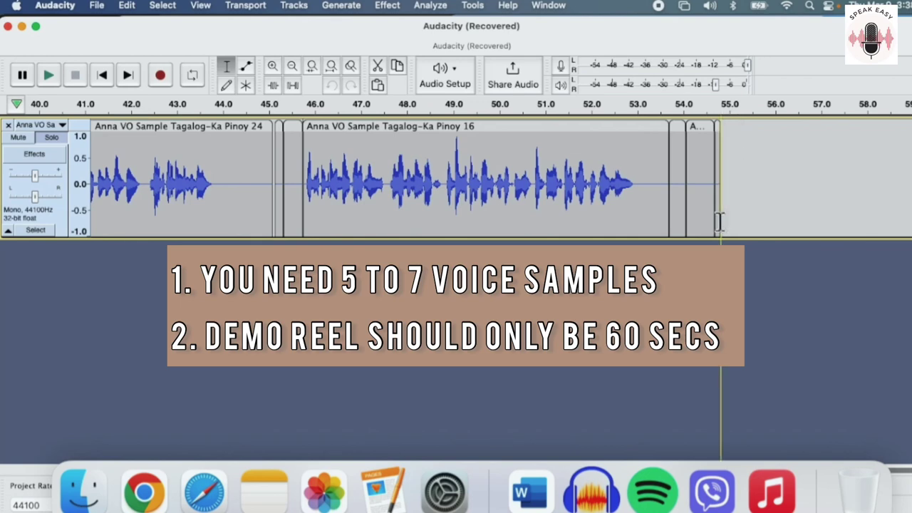
scroll(412, 208, "left", 10)
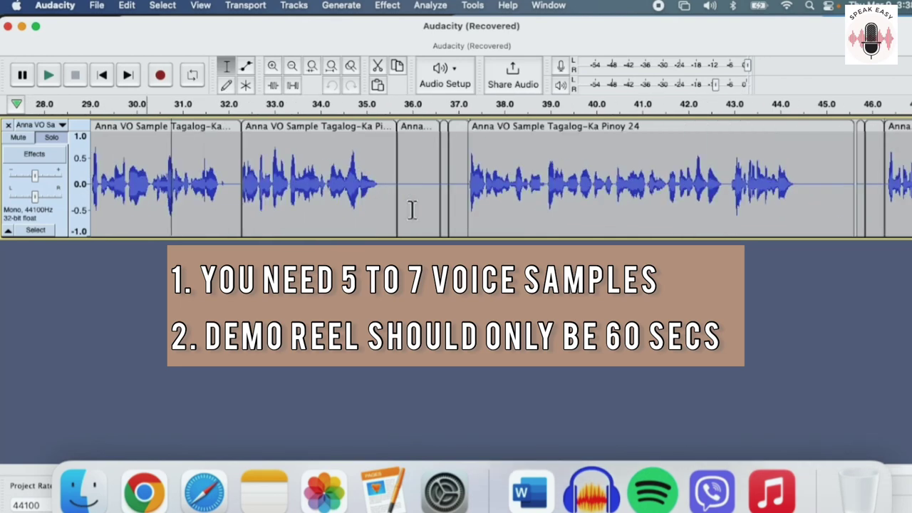
scroll(444, 230, "left", 20)
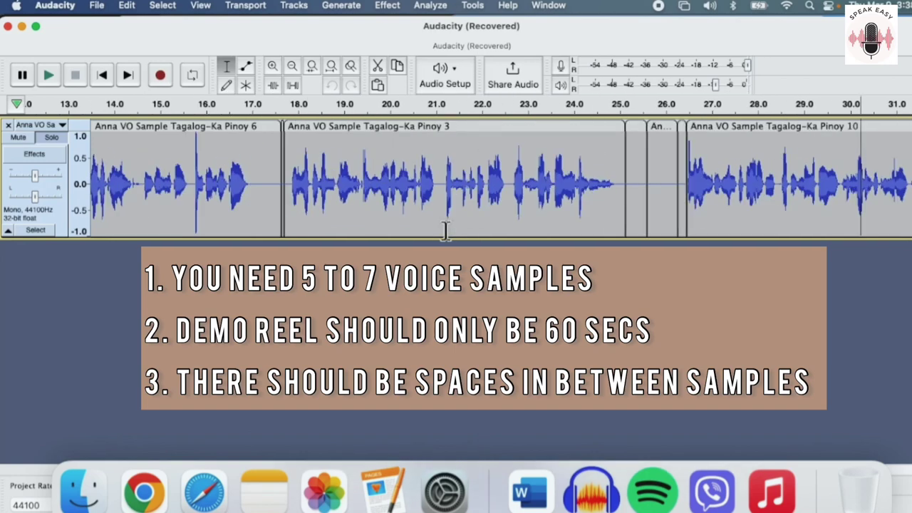
scroll(450, 221, "down", 1)
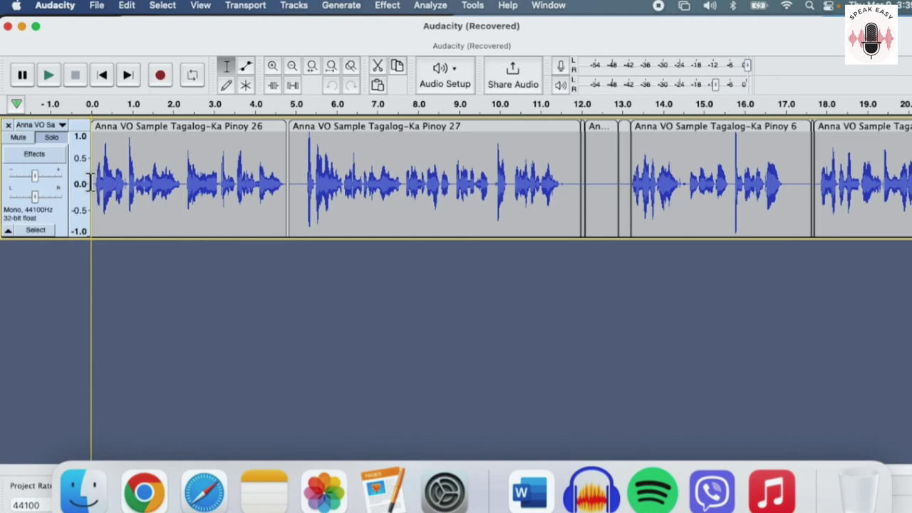
Play the whole reel from the beginning through to its end near 55 s.
key("space")
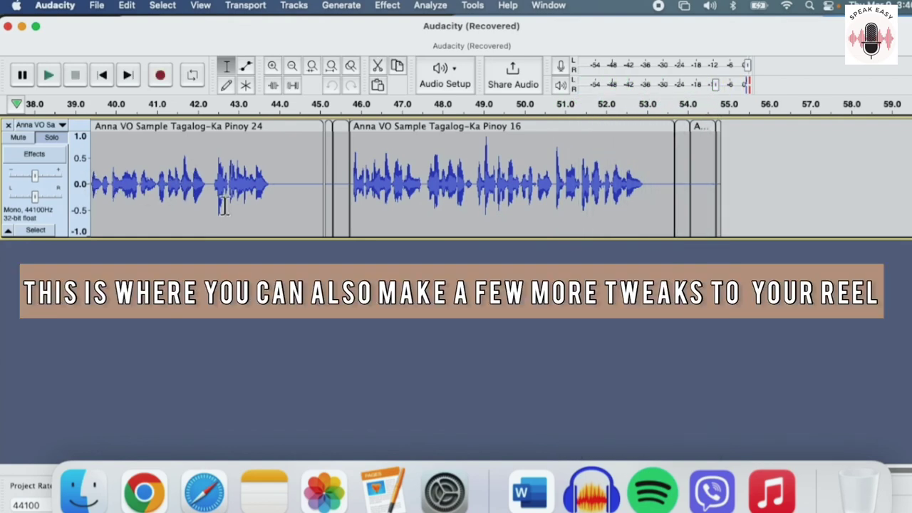
Insert the pause from near 12–13 s between the first two clips around 5 s.
scroll(223, 206, "down", 3)
scroll(218, 214, "left", 5)
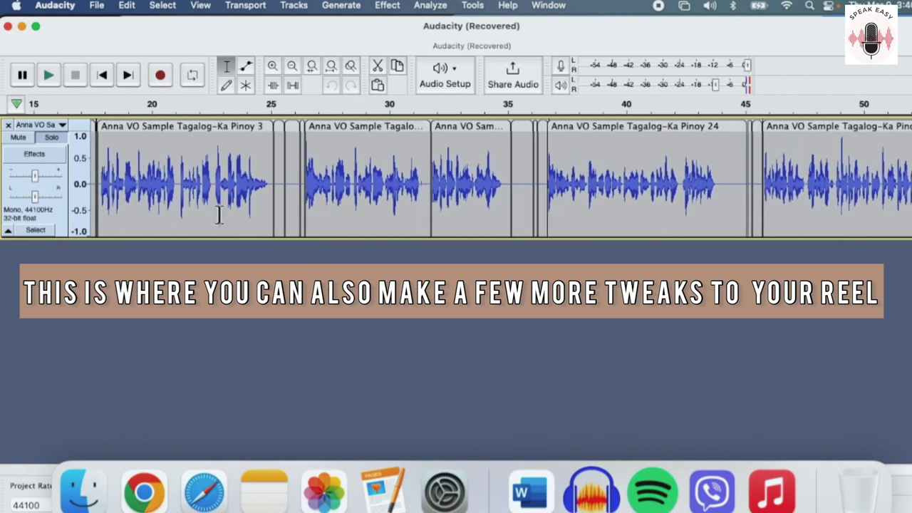
scroll(218, 213, "left", 5)
scroll(178, 189, "up", 3)
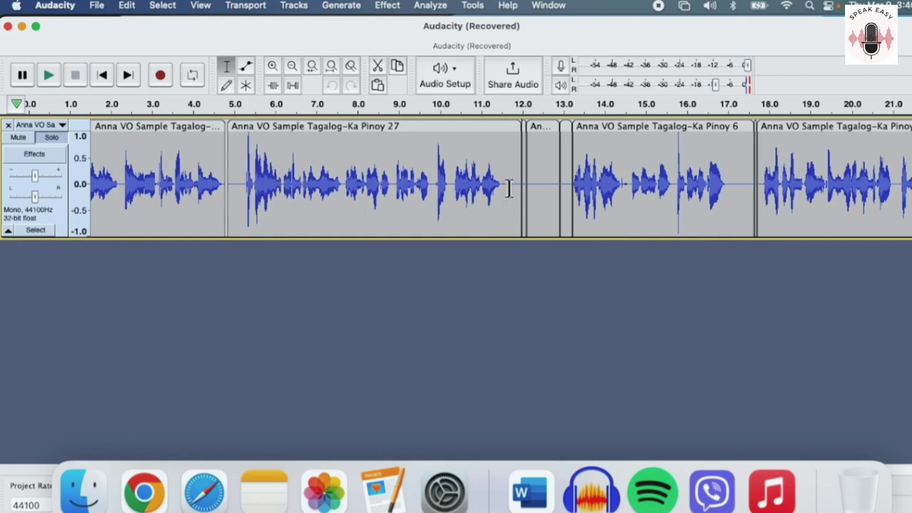
left_click_drag(509, 187, 570, 215)
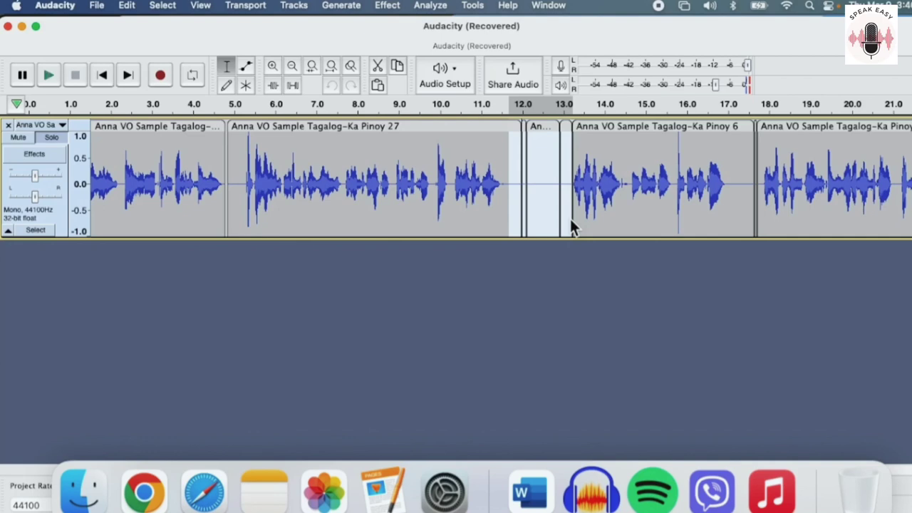
left_click(197, 187)
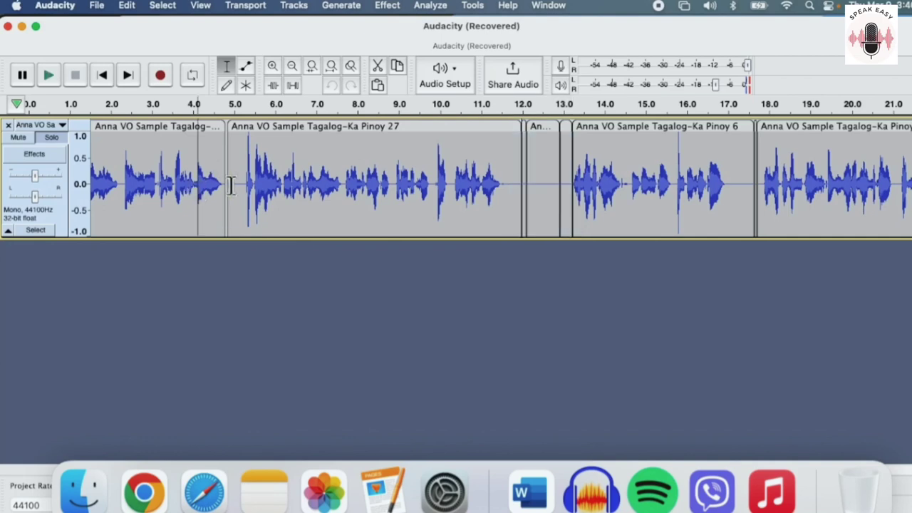
scroll(237, 184, "up", 5)
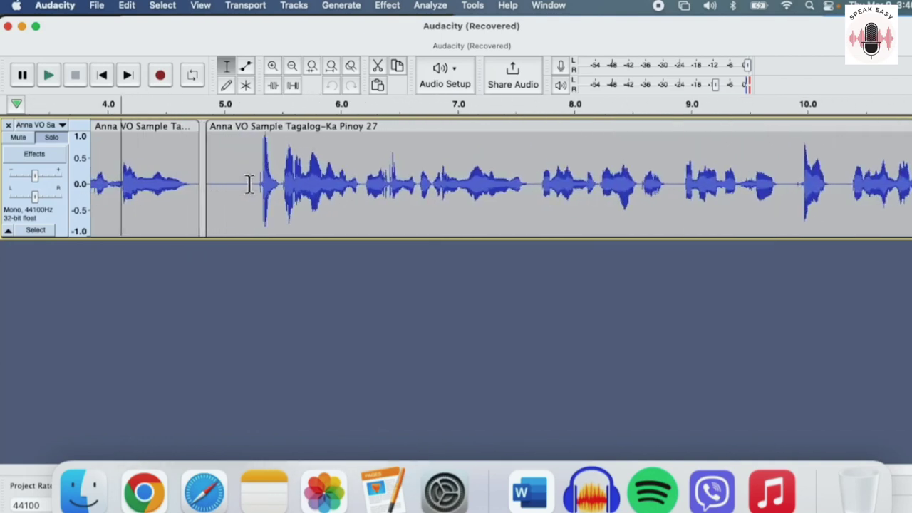
left_click_drag(255, 183, 191, 208)
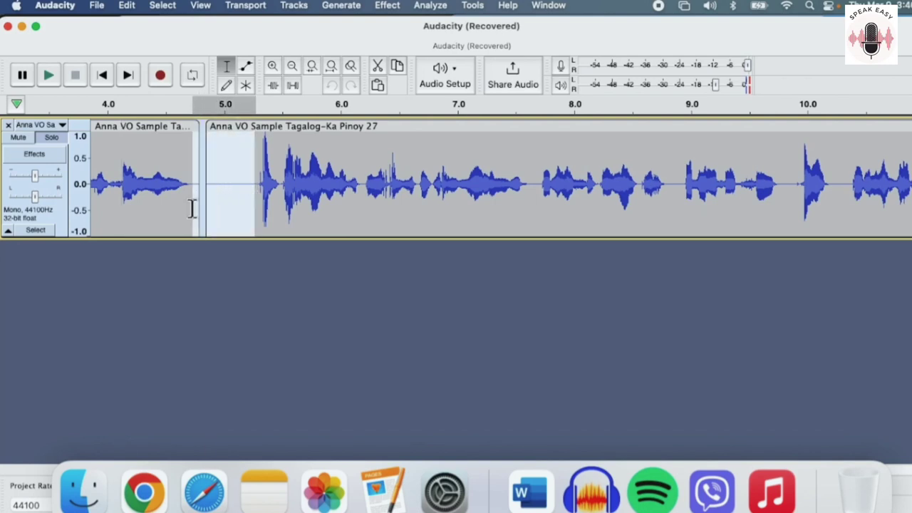
key("super+v")
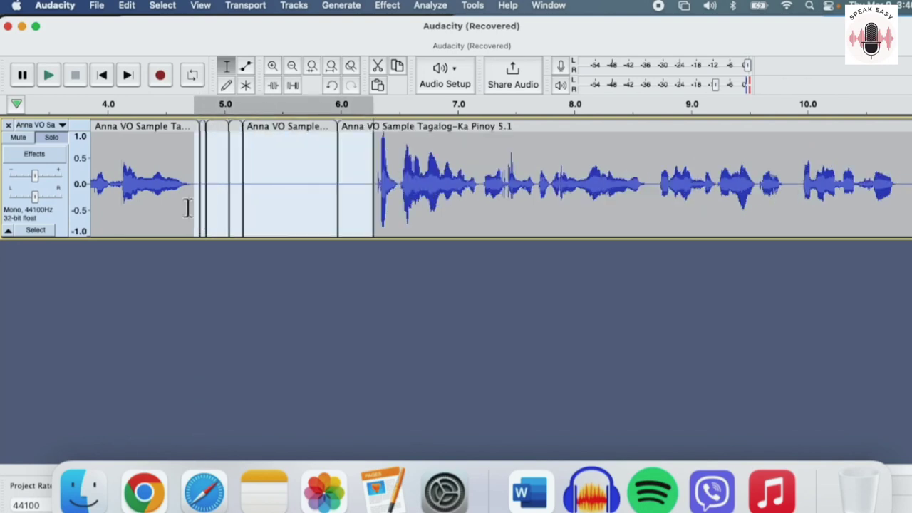
Listen back to the new opening, then fit the whole reel into view.
left_click(151, 183)
key("space")
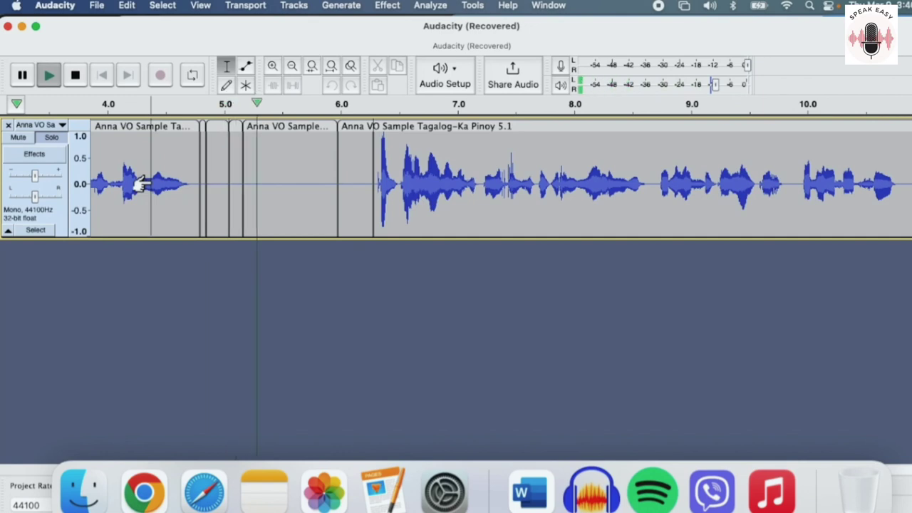
scroll(143, 184, "down", 4)
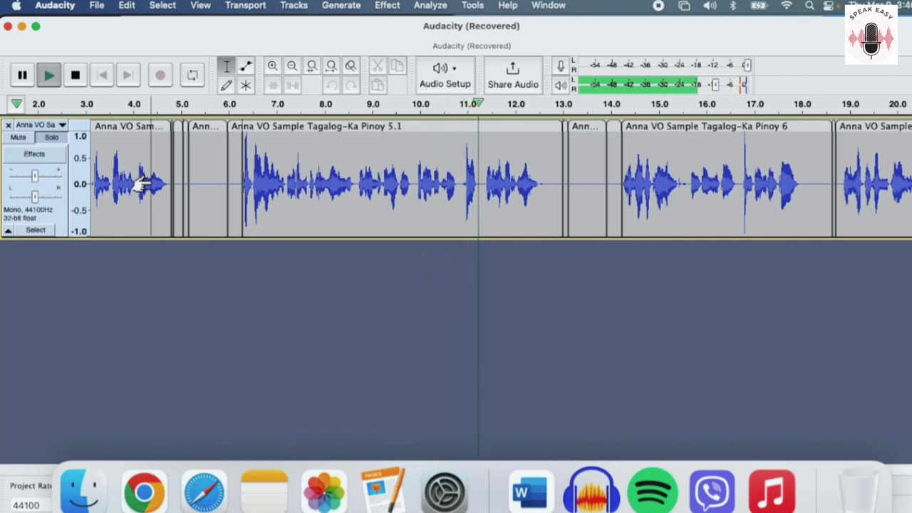
key("space")
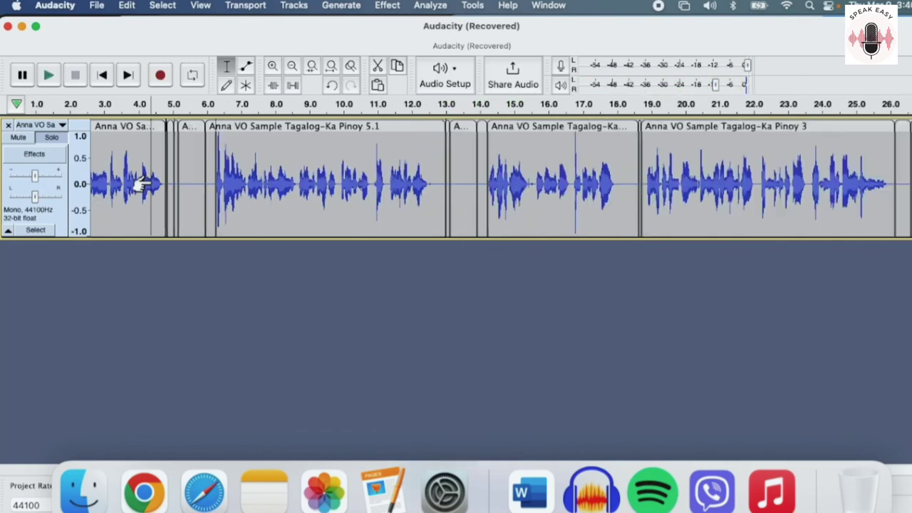
key("super+f")
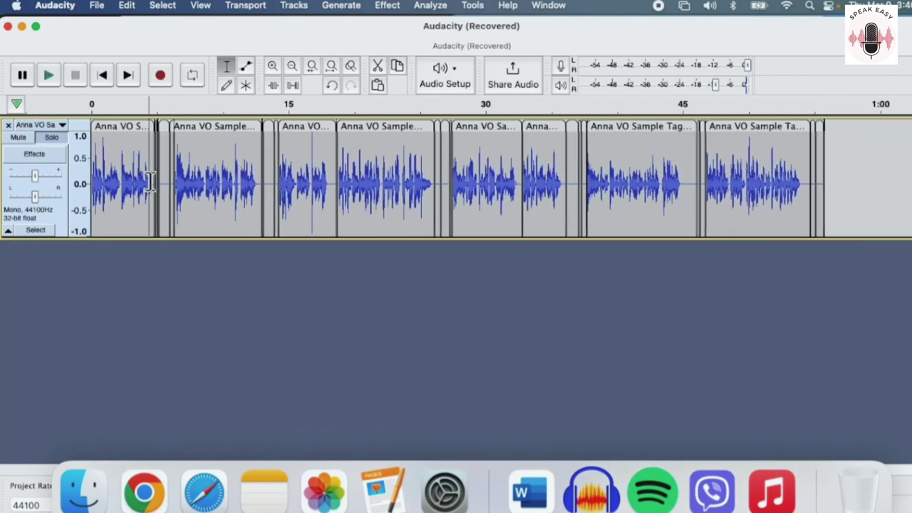
Export the reel to the Desktop as the Tagalog Voice Demo MP3, leaving metadata tags empty.
left_click(99, 6)
mouse_move(111, 119)
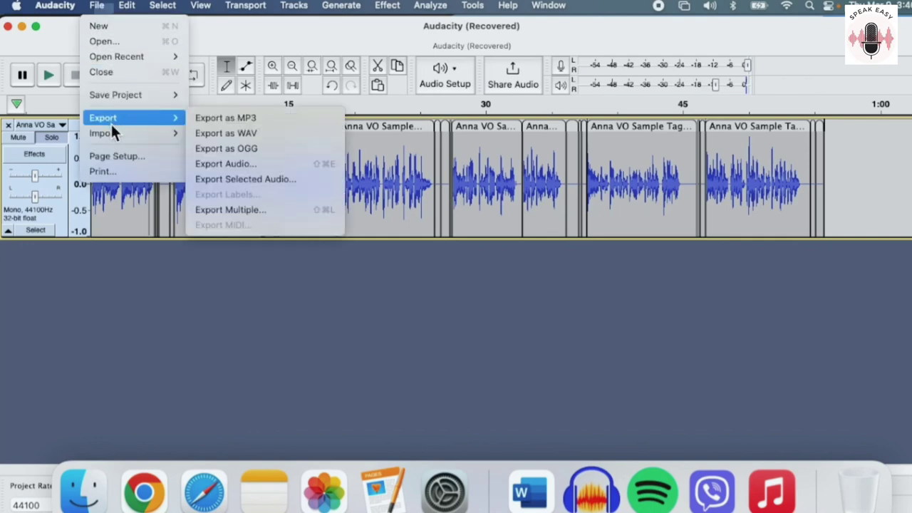
left_click(202, 120)
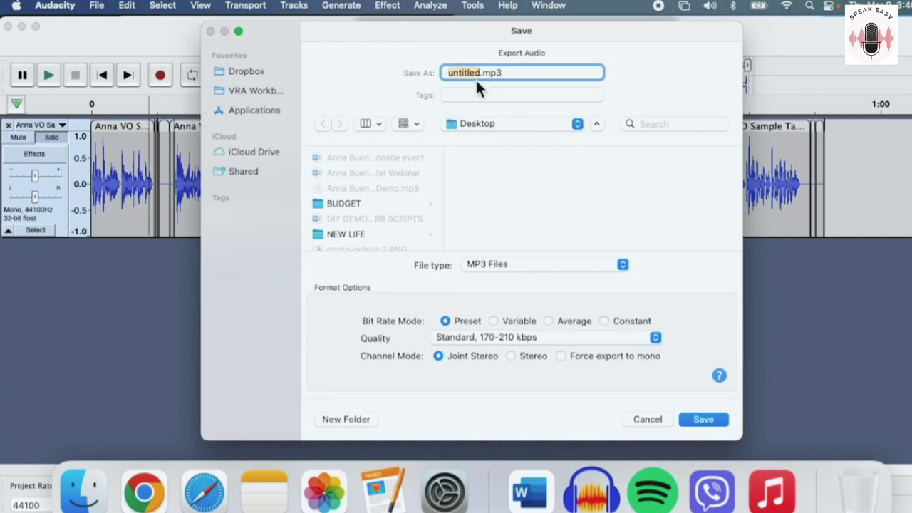
type("Anna Buena TAGALOG Voice Demo.")
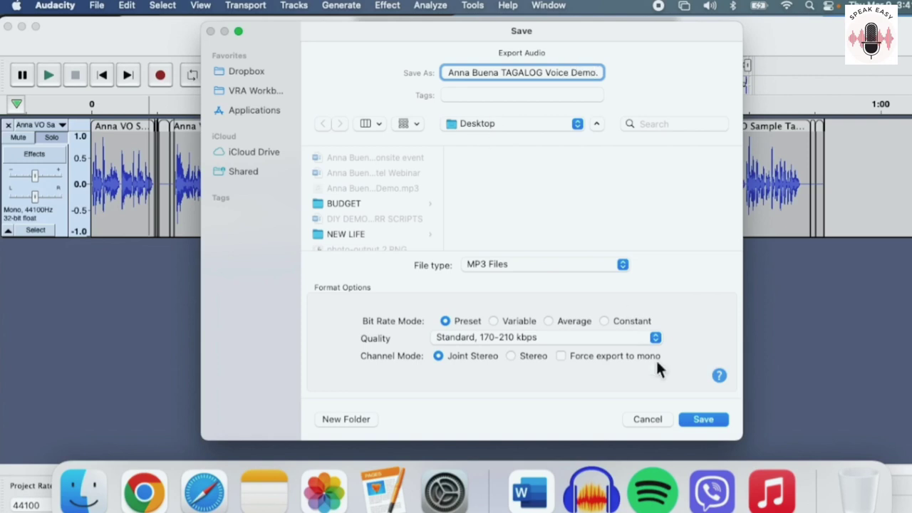
left_click(711, 423)
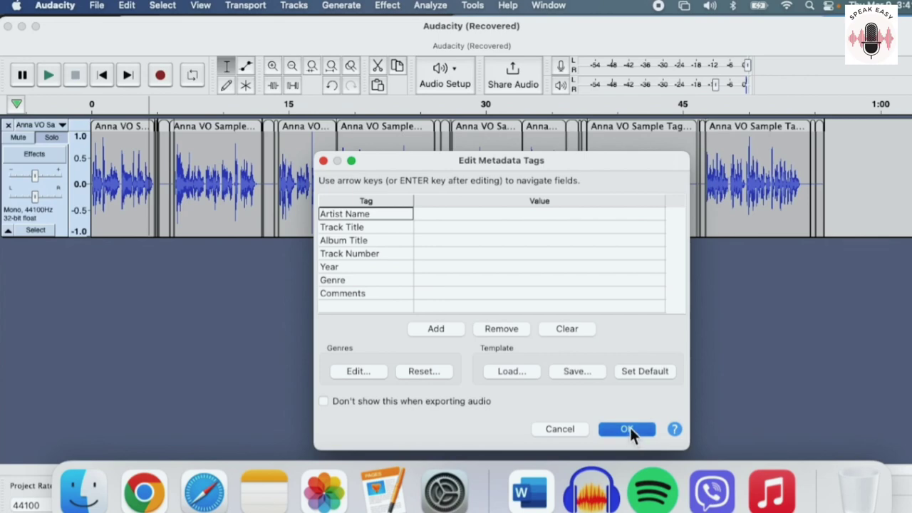
left_click(626, 430)
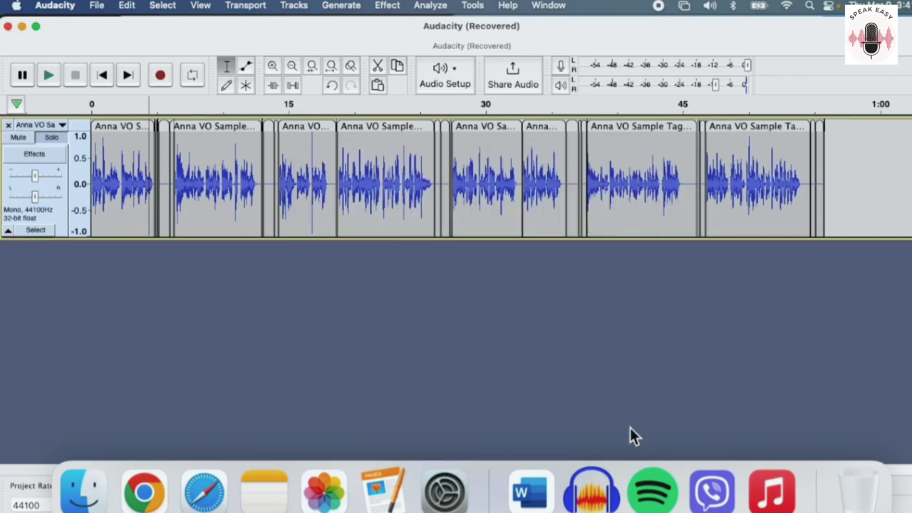
Minimise Audacity and select the exported Tagalog voice demo MP3 on the desktop.
left_click(22, 27)
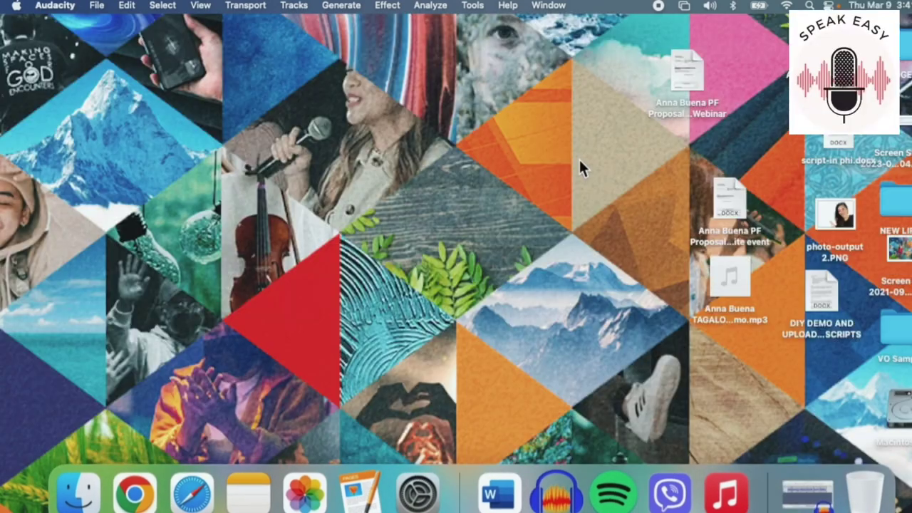
left_click(732, 280)
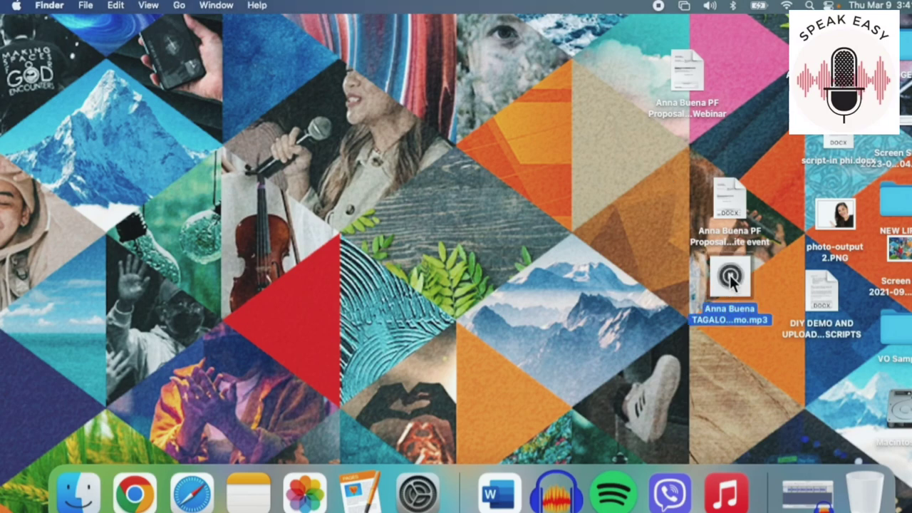